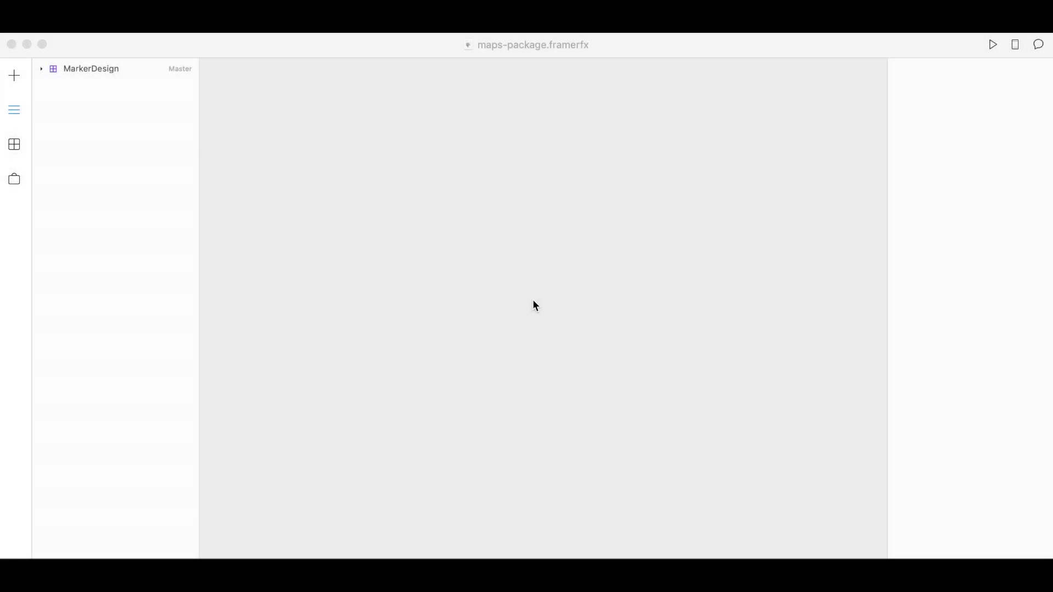
Step: Browse the Store and Components panels, then bring up the list of insertable elements
click(14, 180)
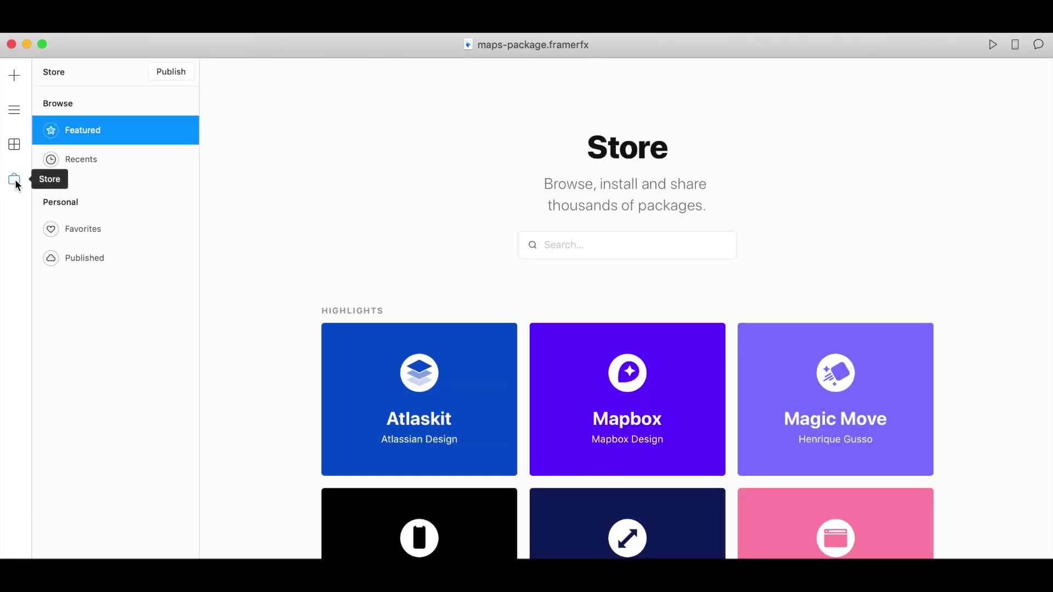
click(15, 147)
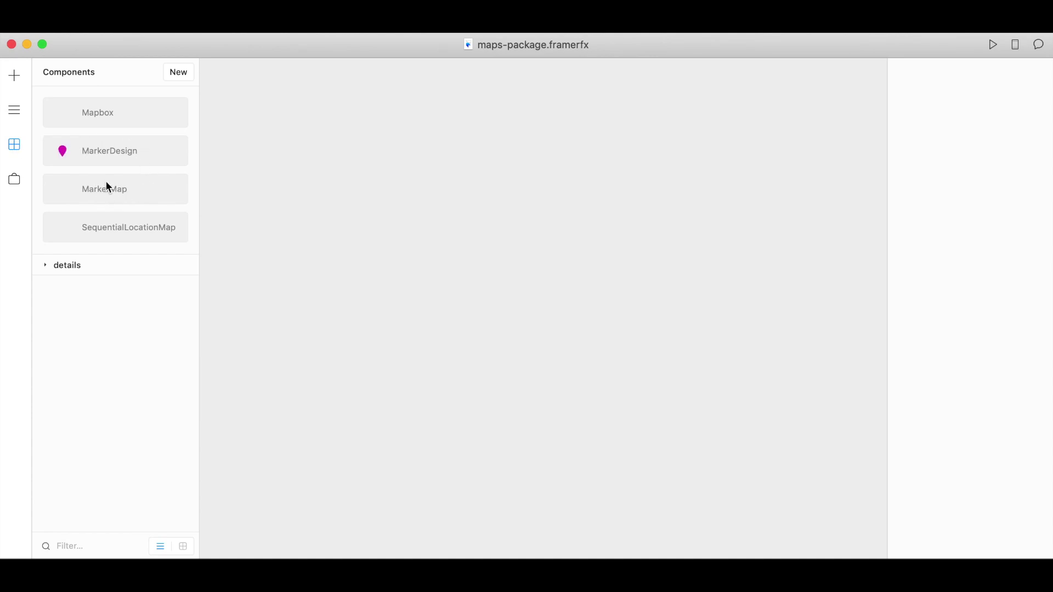
click(14, 75)
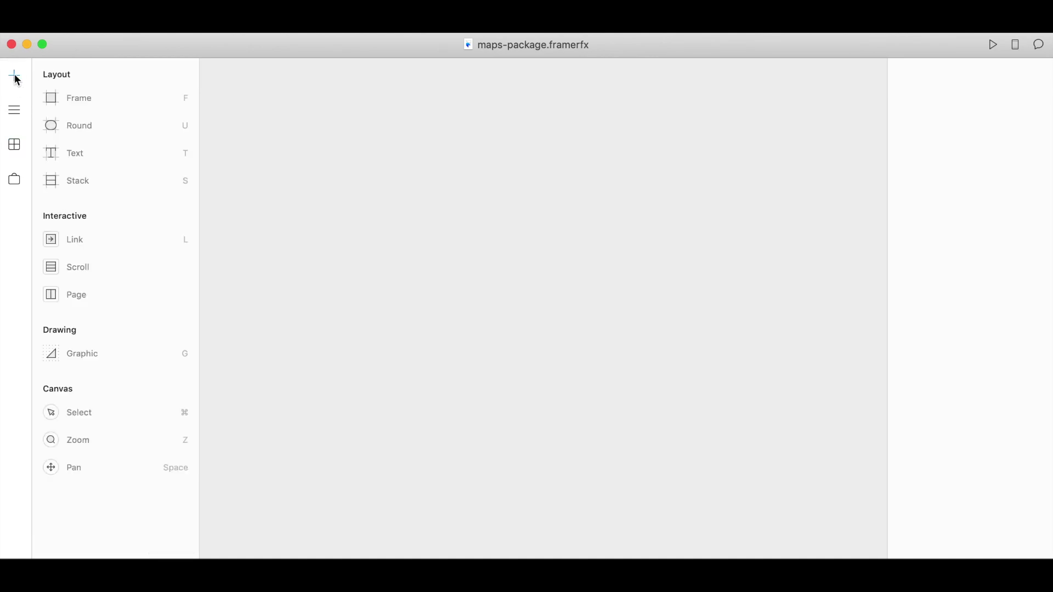
Step: Draw a 411×541 frame and place a MarkerMap component inside, stretched to fill it
click(89, 98)
mouse_move(355, 95)
mouse_down()
mouse_move(566, 334)
mouse_move(669, 507)
mouse_up()
click(14, 144)
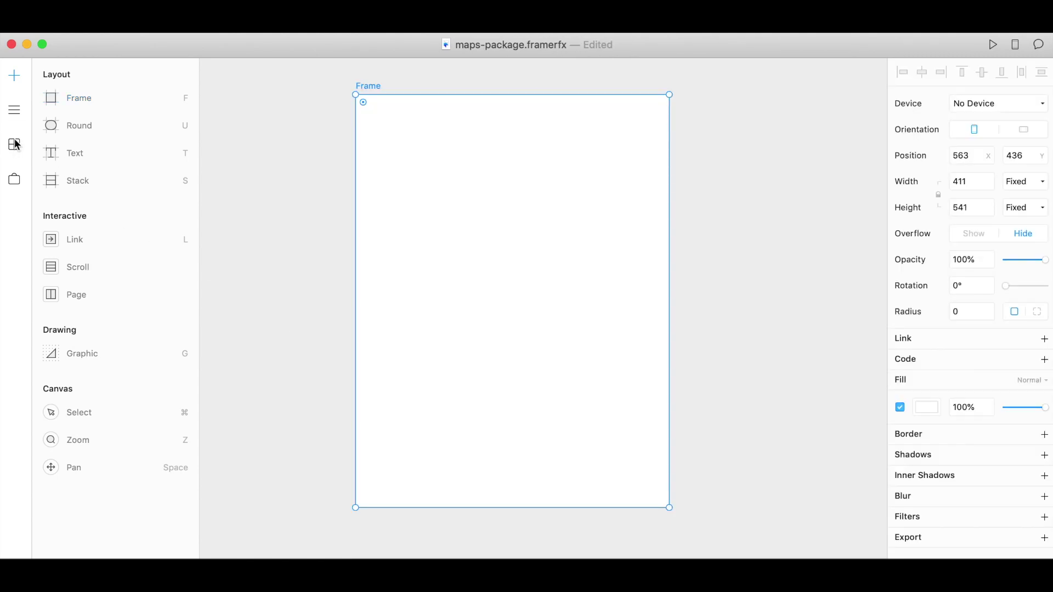
drag(104, 186, 504, 231)
drag(470, 156, 505, 159)
drag(641, 381, 672, 509)
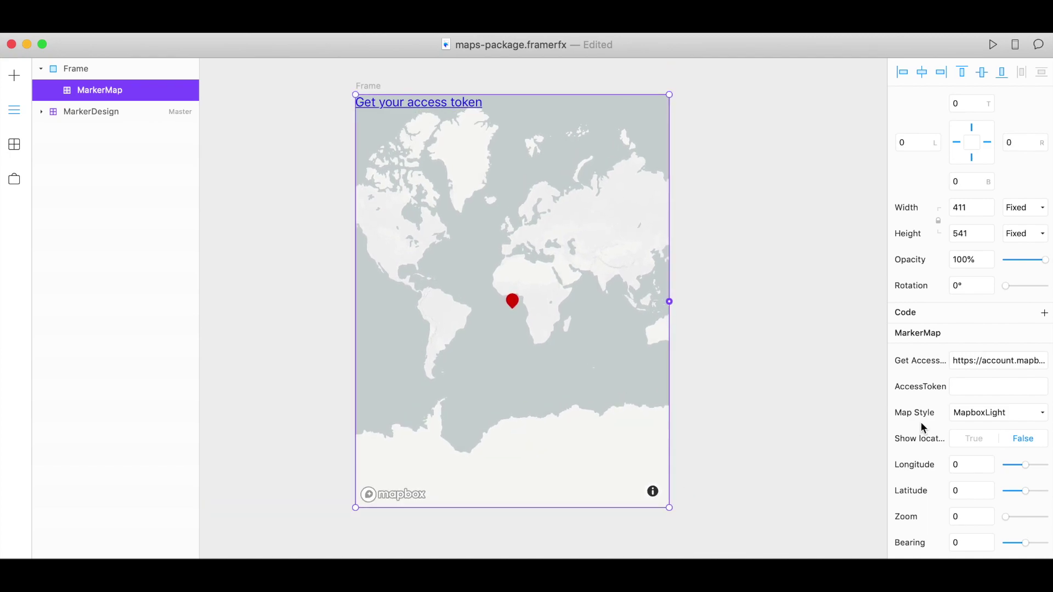
Step: Set the map style to MapboxSatelliteStreets and load the Mapbox access-token page in Chrome
click(1002, 420)
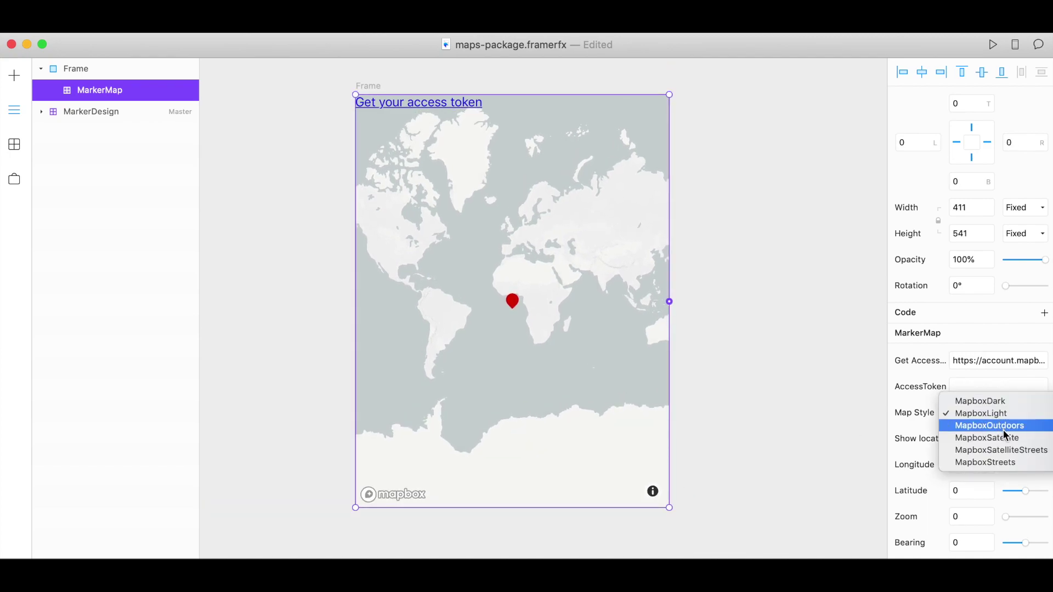
click(1006, 452)
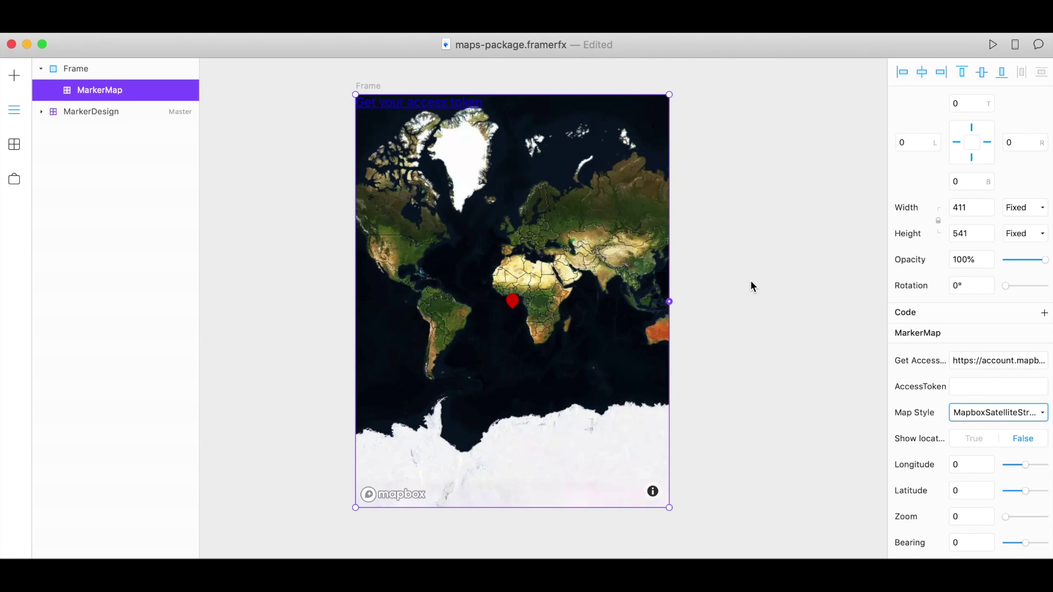
click(962, 387)
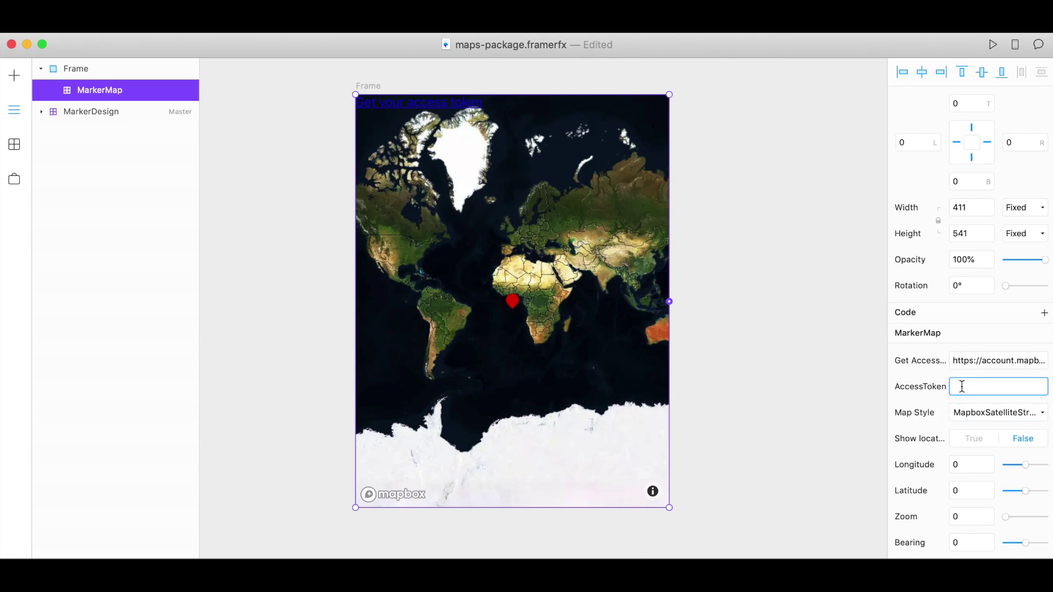
click(979, 362)
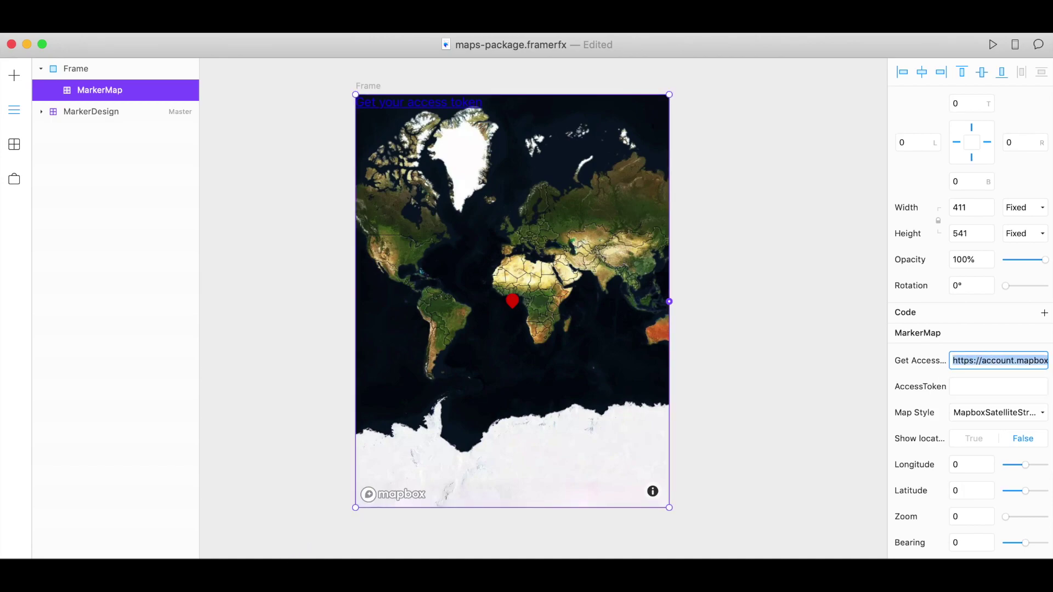
key(super+Tab)
key(super+t)
text(https://account.mapbox.com/access-tokens/?pluginName=FramerX)
key(Return)
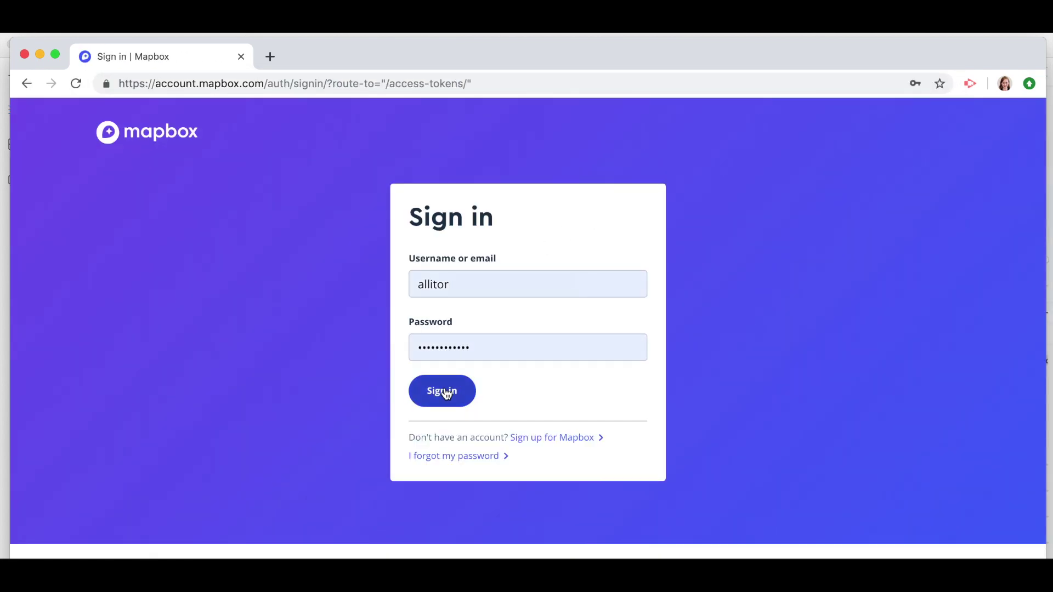
Step: Sign in to Mapbox and copy the Default public token
click(445, 393)
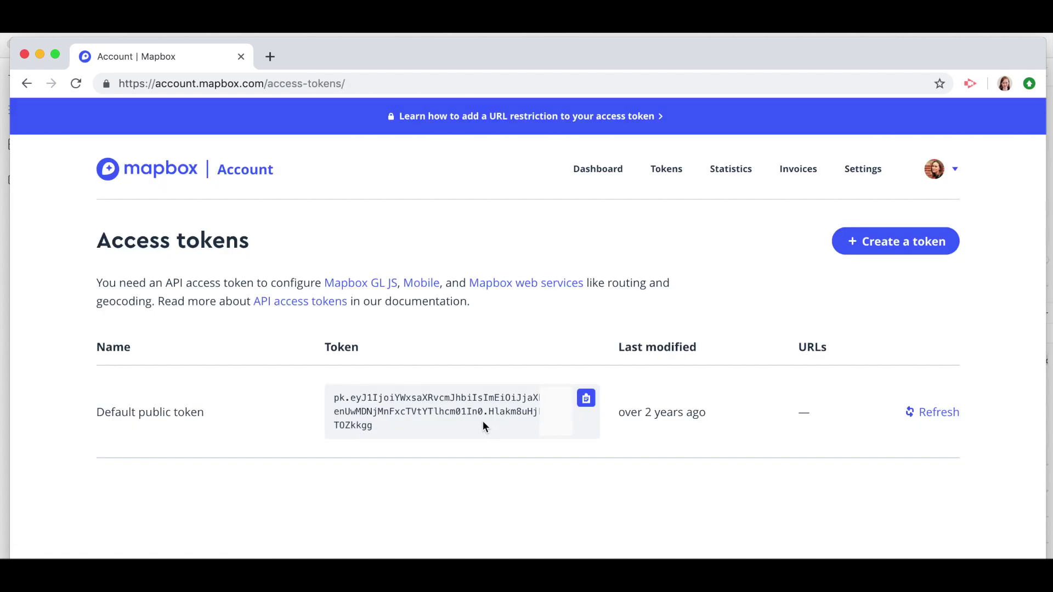
click(586, 400)
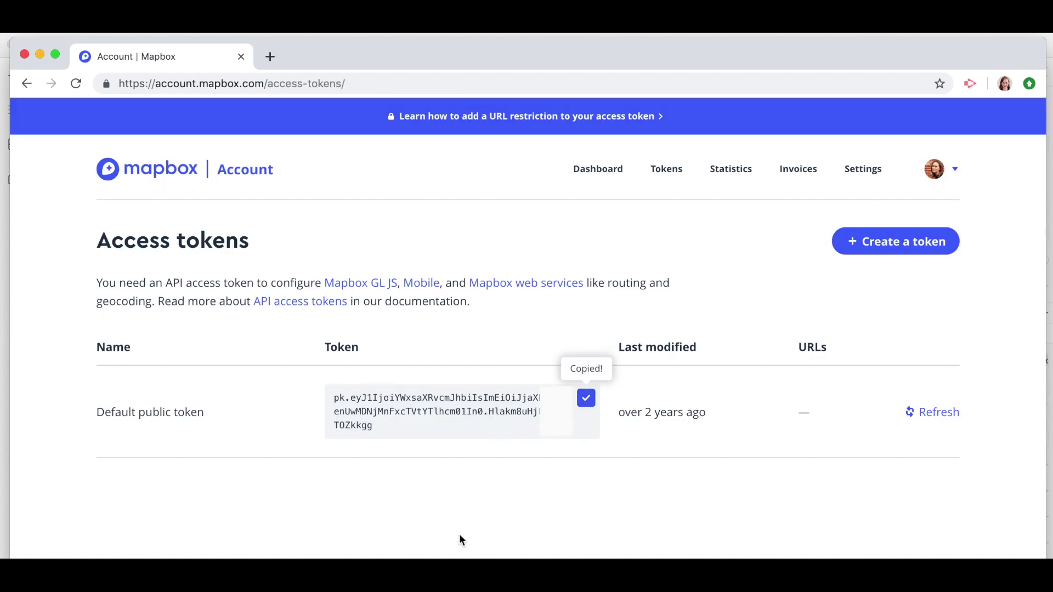
Step: Paste the copied Mapbox token into the MarkerMap's AccessToken property
click(7, 258)
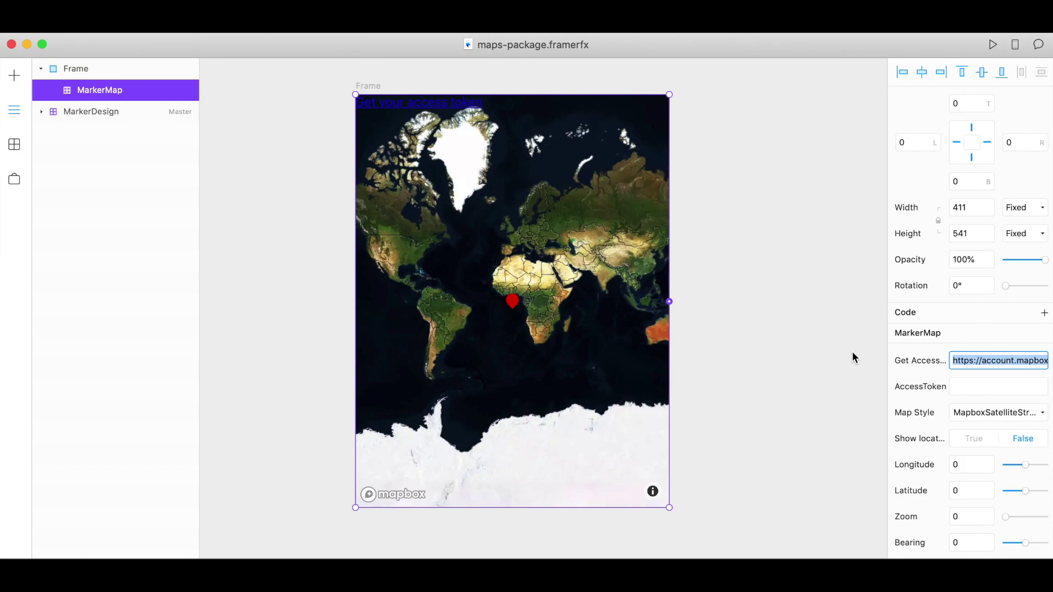
click(998, 390)
key(super+v)
click(922, 370)
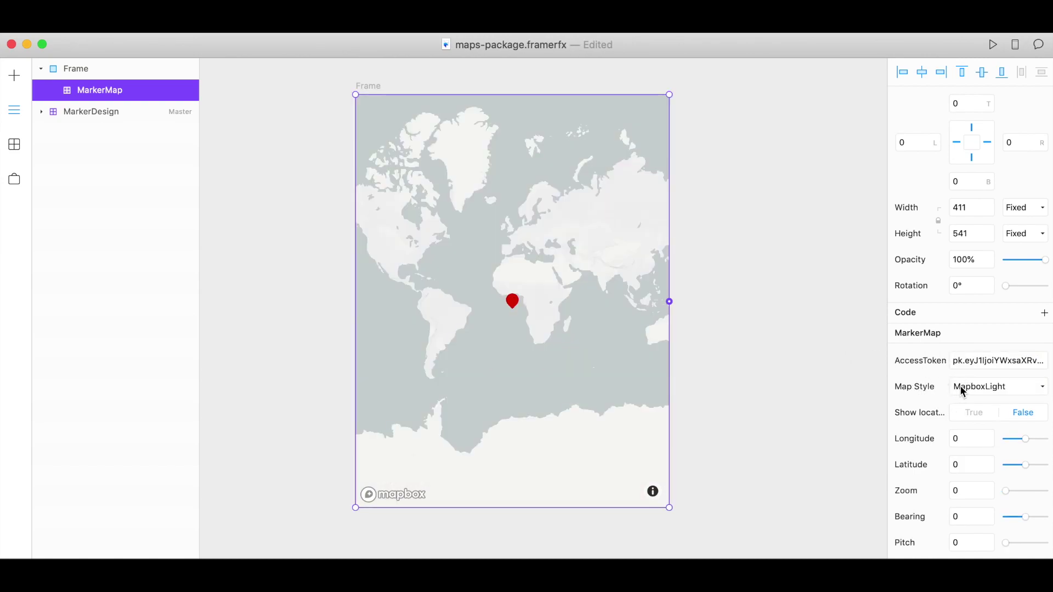
Step: Try the Terminal map style, then switch Map Style to Custom and focus its URL field
click(980, 391)
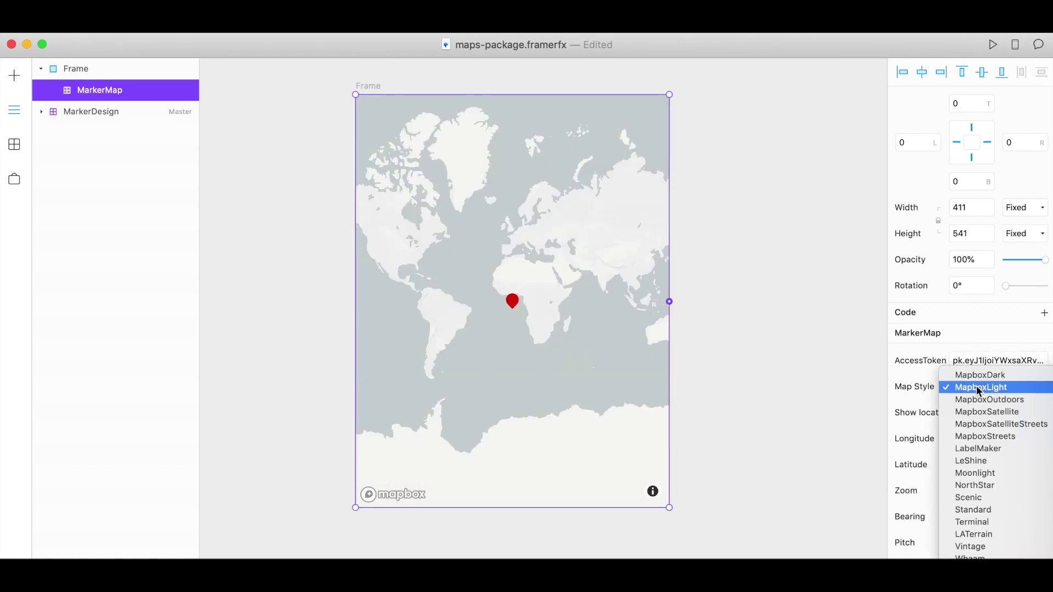
click(985, 525)
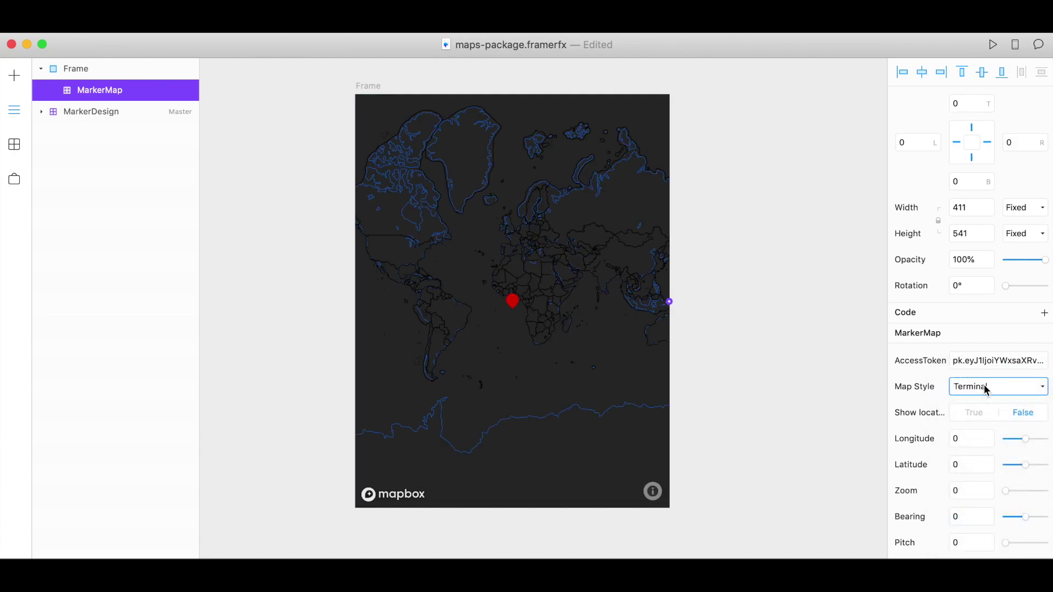
click(985, 389)
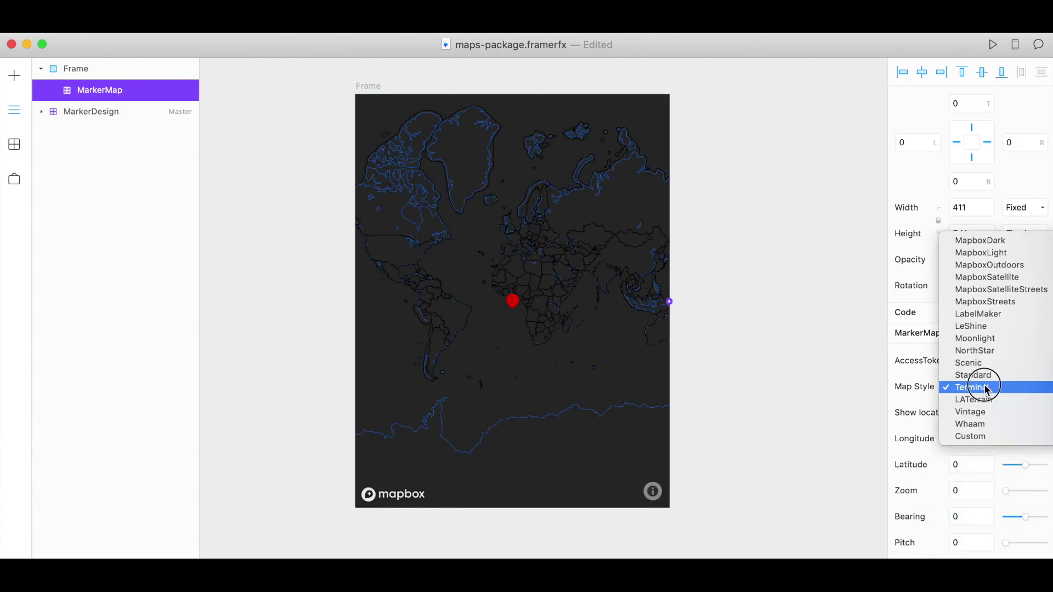
click(984, 436)
click(982, 414)
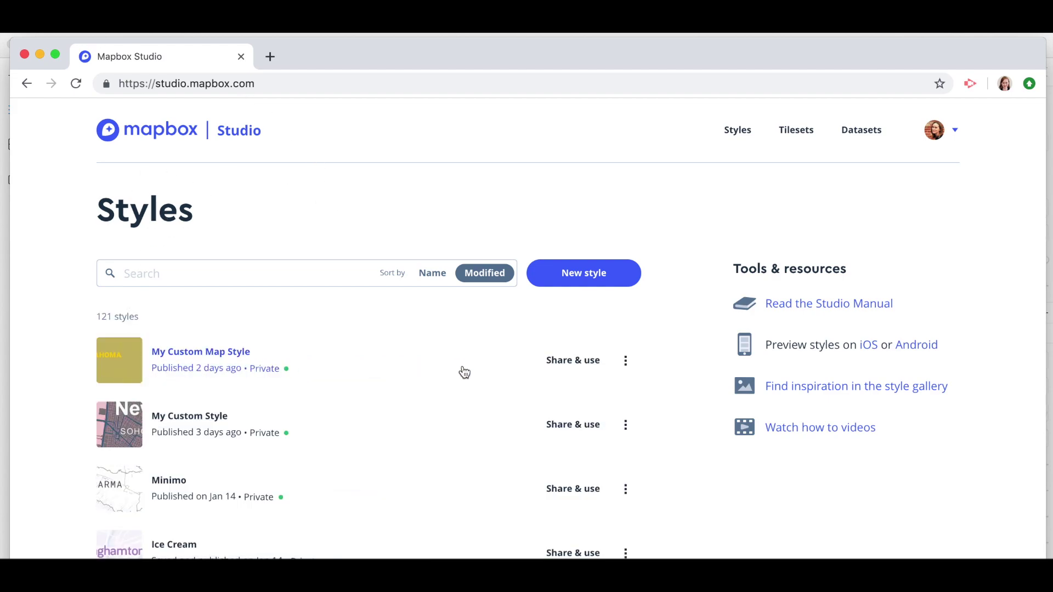
Step: Copy the Style URL of My Custom Map Style from its Share & use details
click(575, 369)
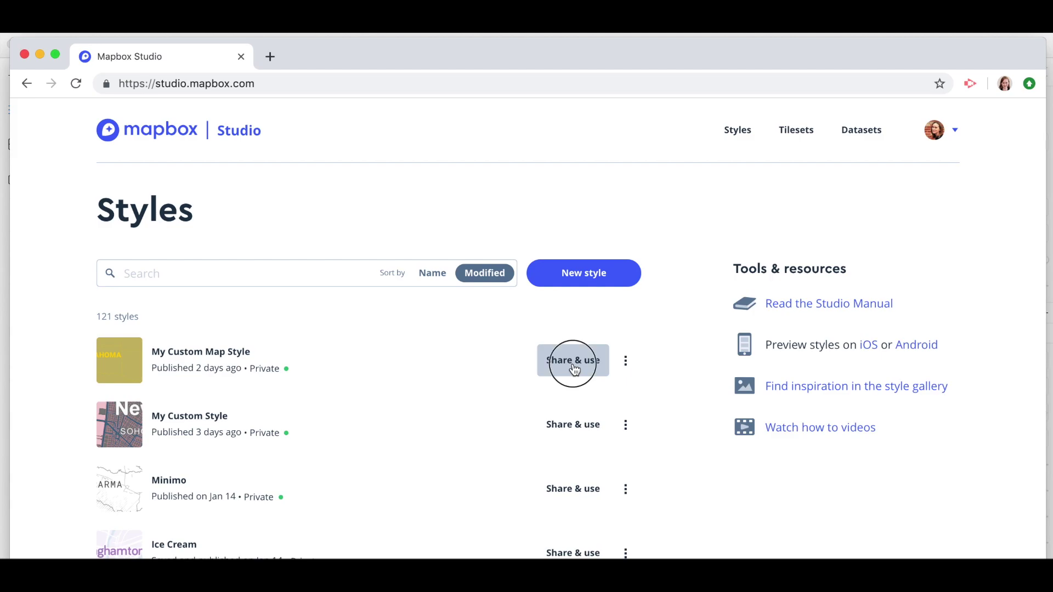
click(548, 333)
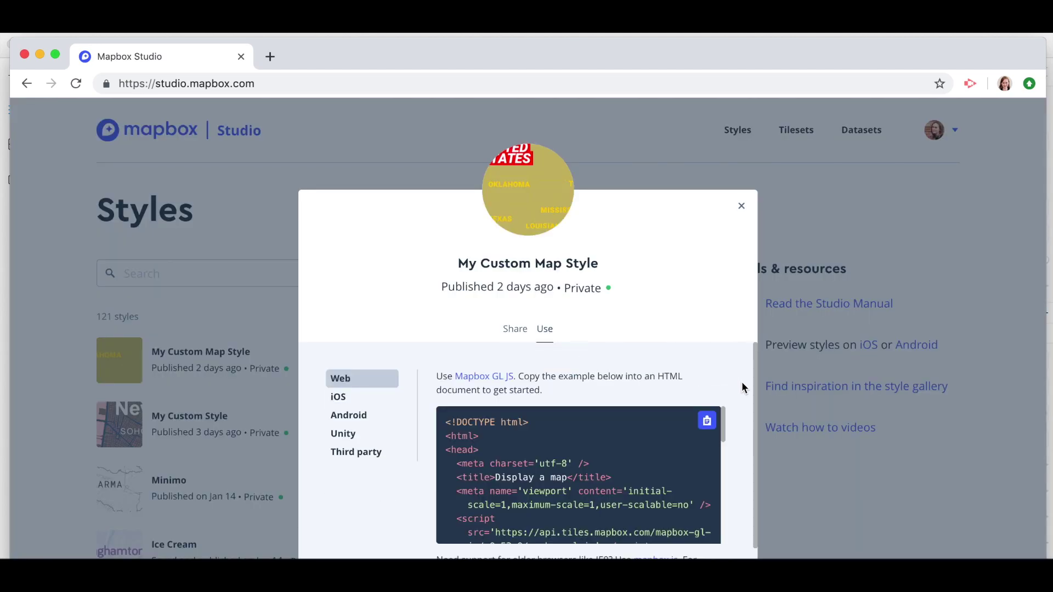
scroll(742, 384, down, 5)
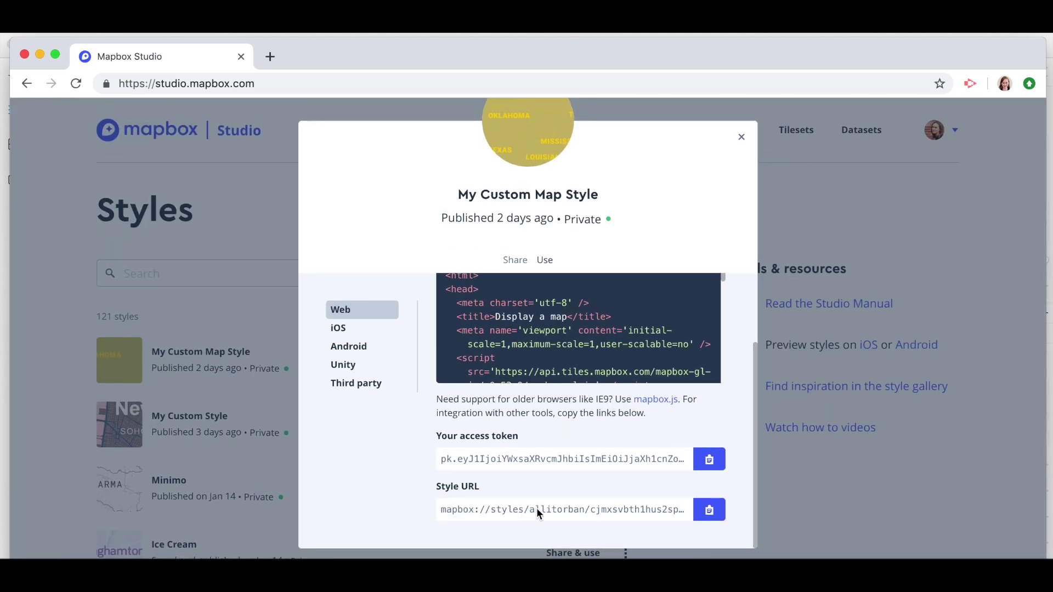
click(709, 509)
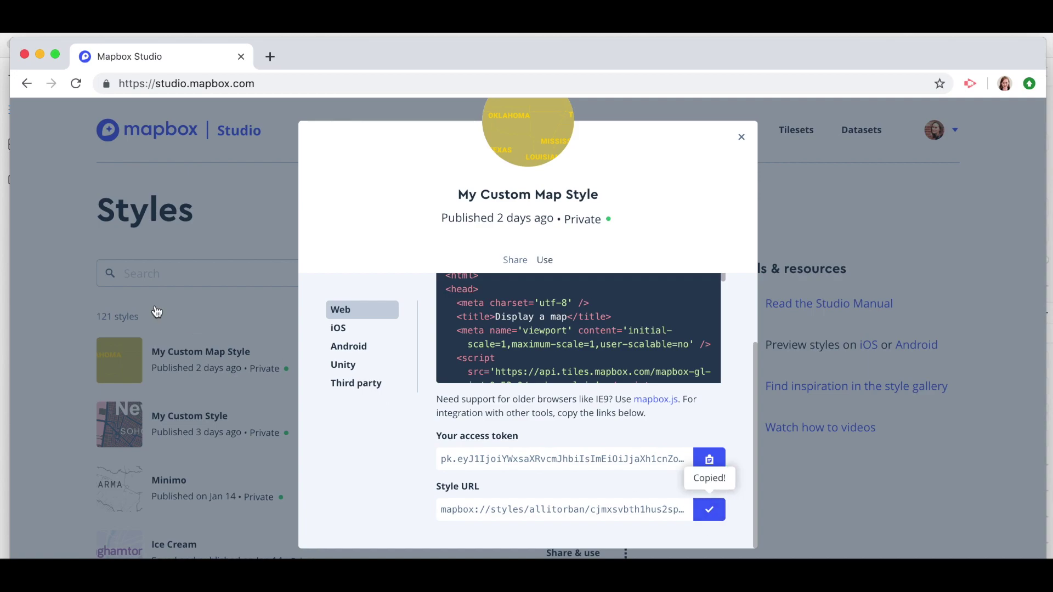
Step: Paste the copied style URL into the Custom Map Style field and apply it
click(6, 271)
click(963, 407)
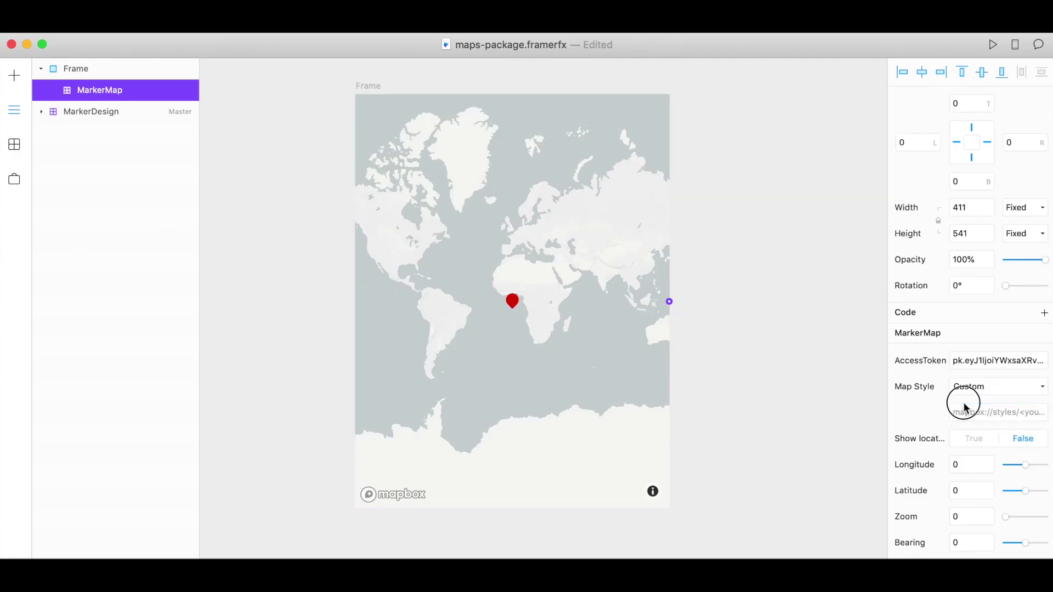
key(super+v)
key(Return)
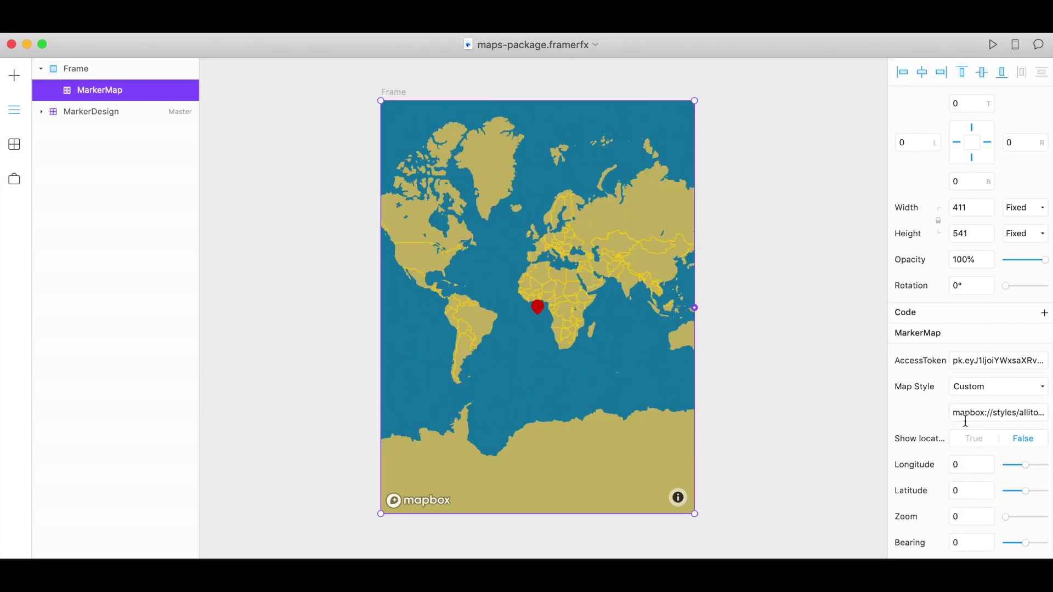
Step: Toggle Show location to True and back to False
click(978, 439)
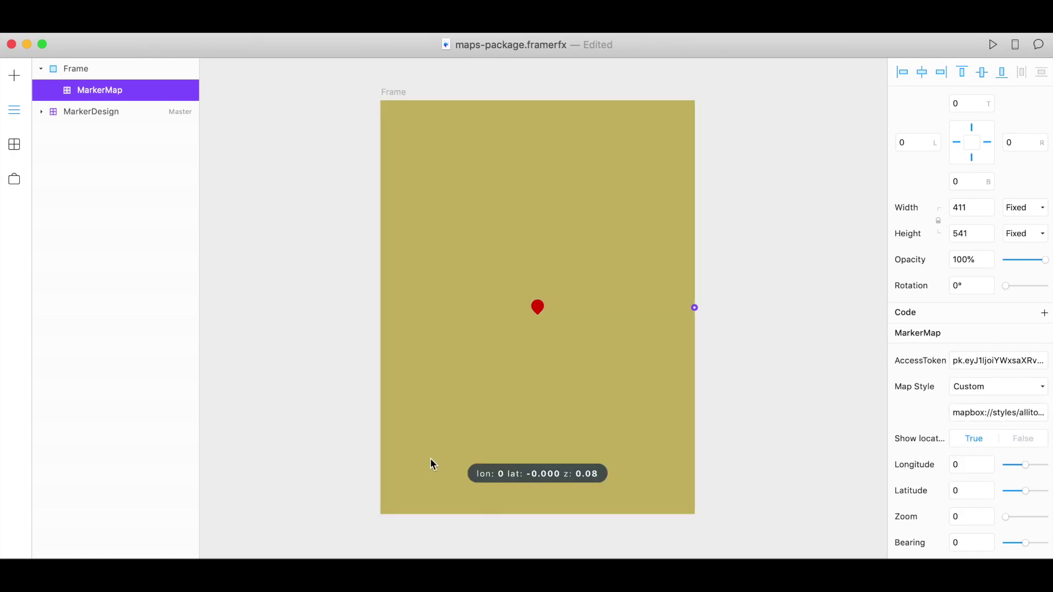
click(1016, 445)
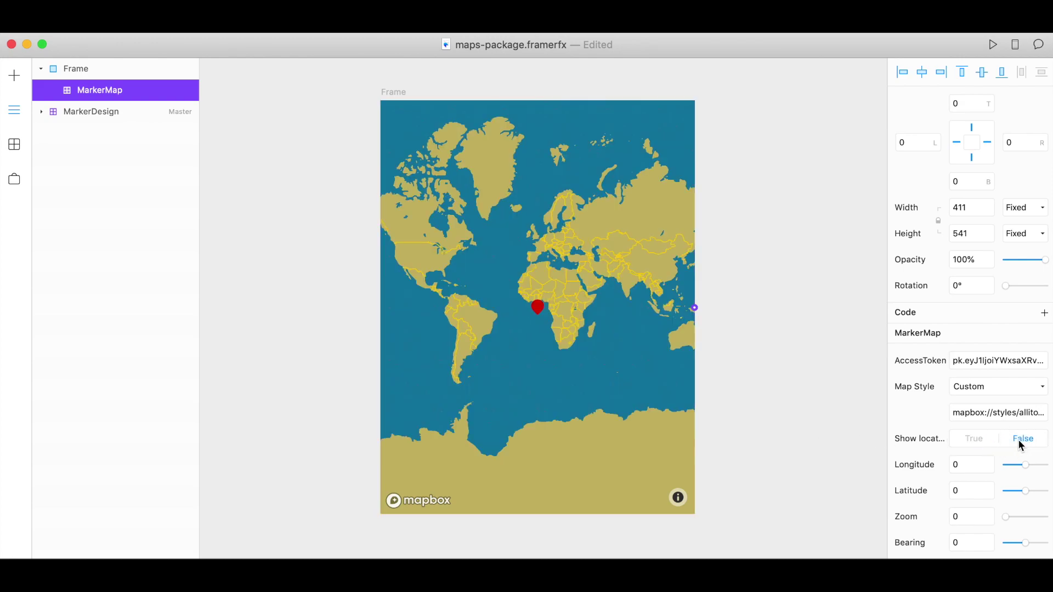
scroll(939, 422, down, 5)
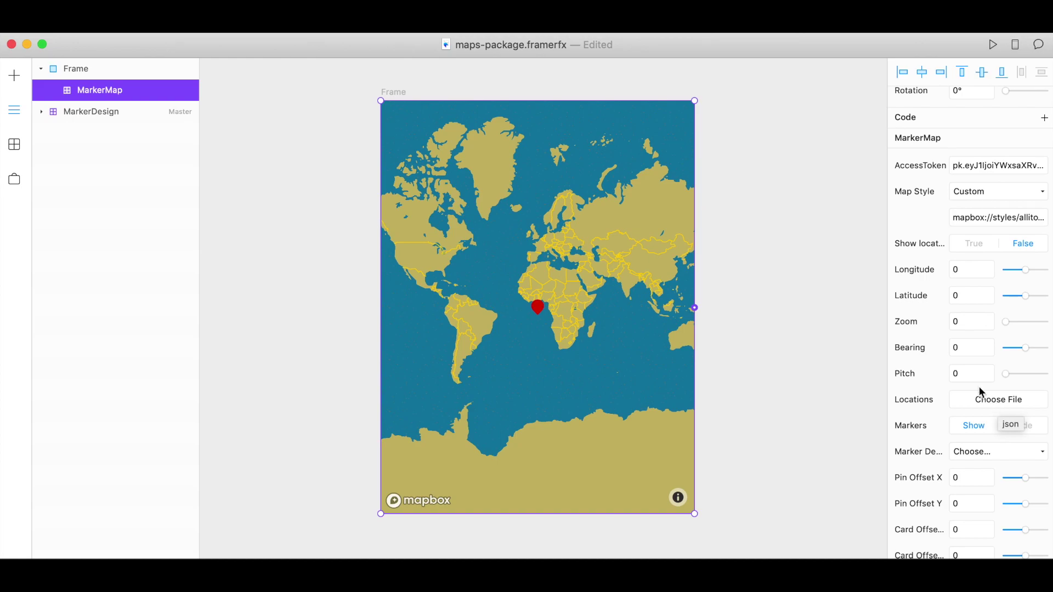
Step: Scroll the Mapbox Components page to the GEOJSON sample and paste the location array into a new file
key(super+grave)
scroll(690, 192, down, 15)
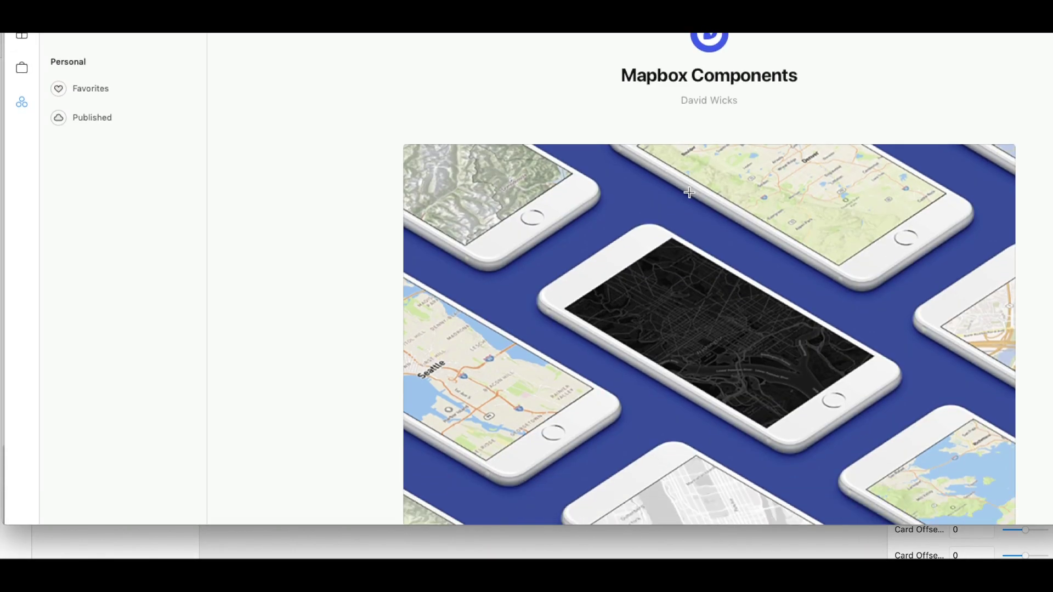
scroll(690, 192, down, 1)
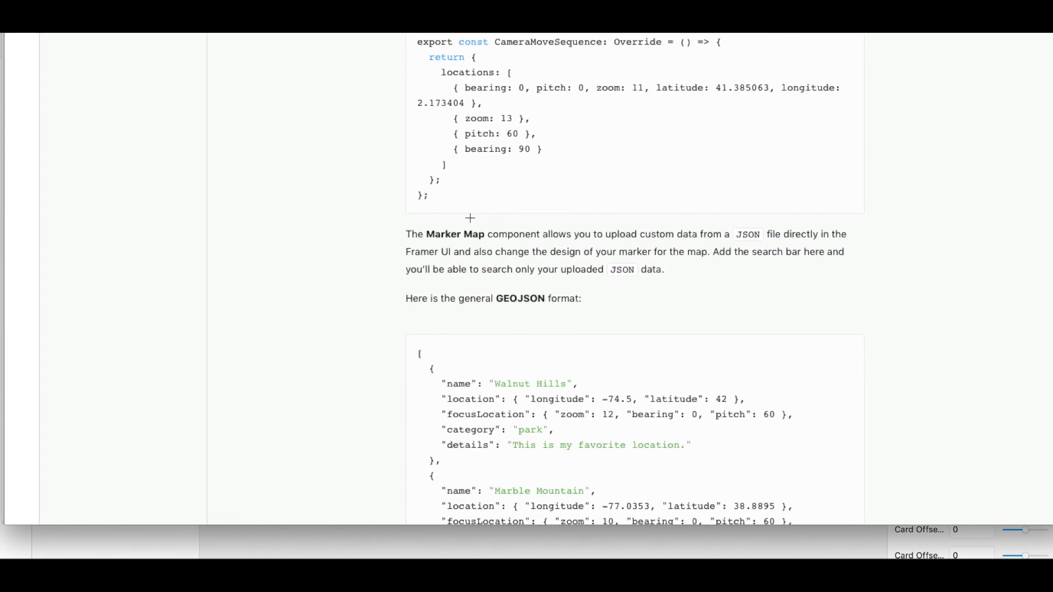
scroll(316, 284, down, 5)
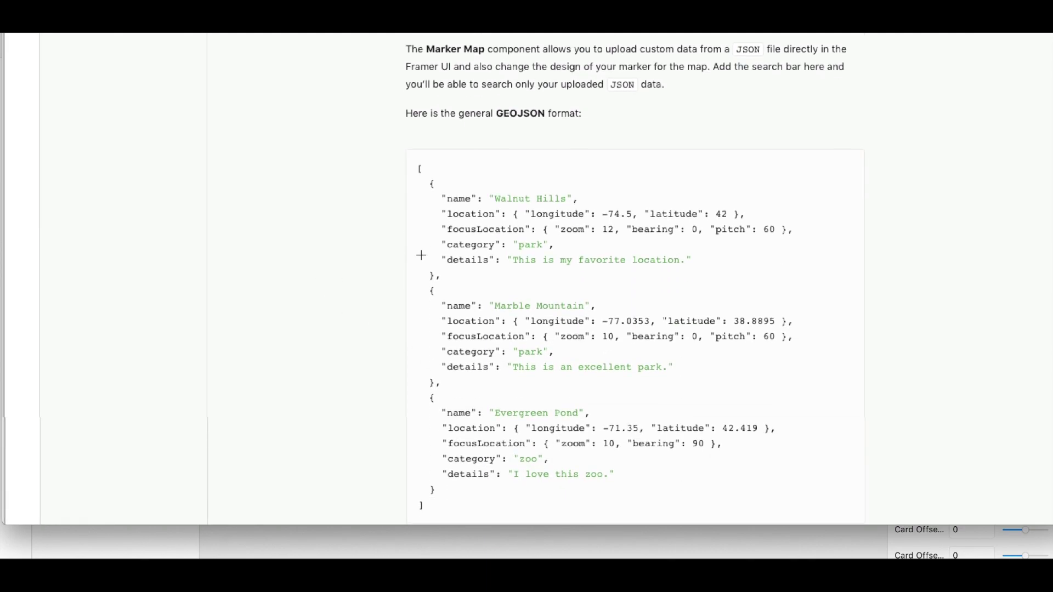
scroll(325, 371, down, 1)
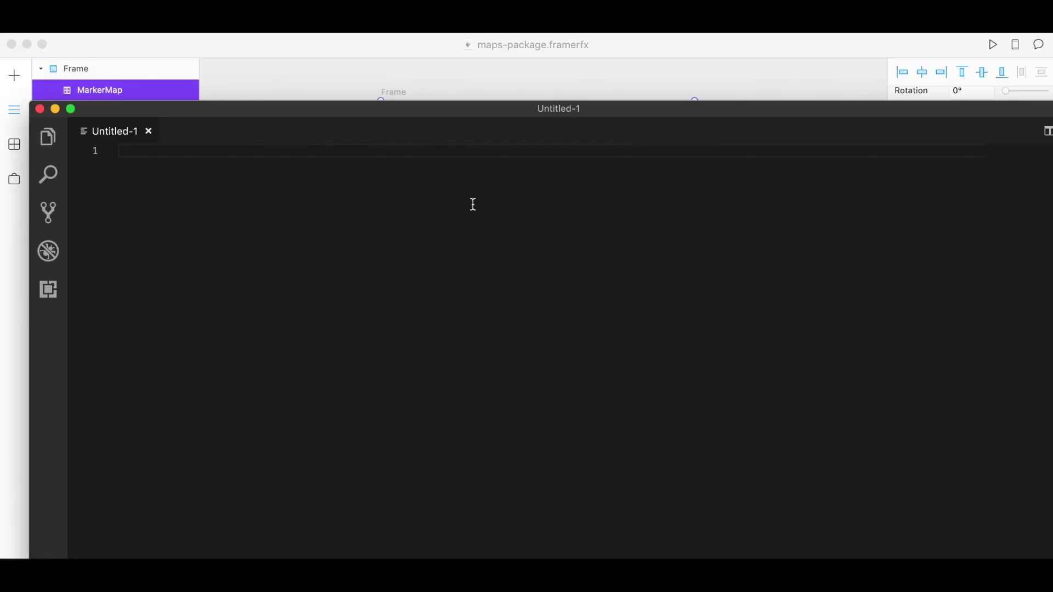
key(super+v)
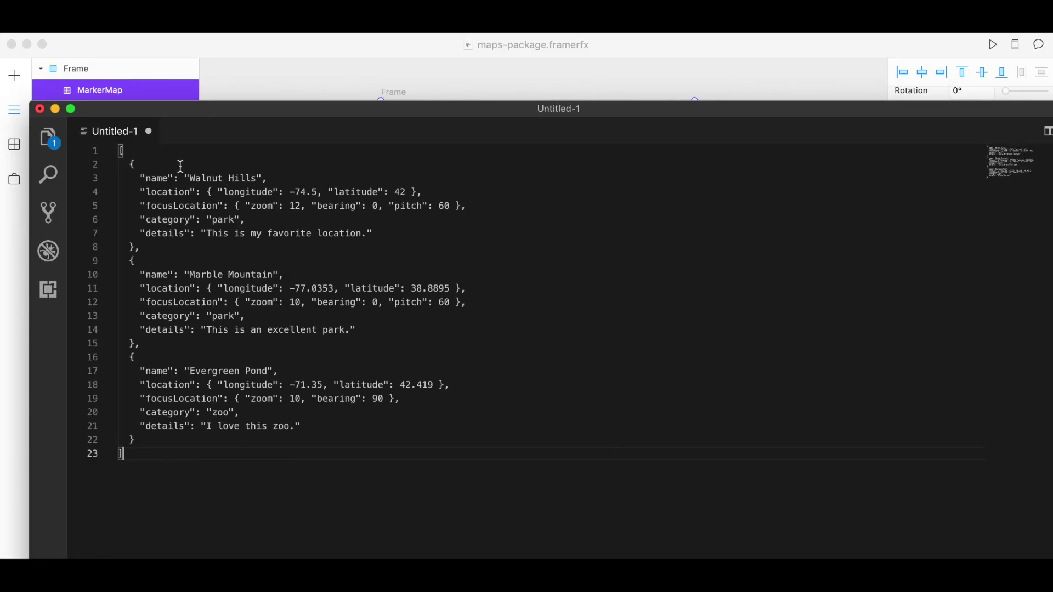
Step: Highlight each location's name, focusLocation, zoom, bearing and pitch fields in the JSON
drag(136, 179, 332, 246)
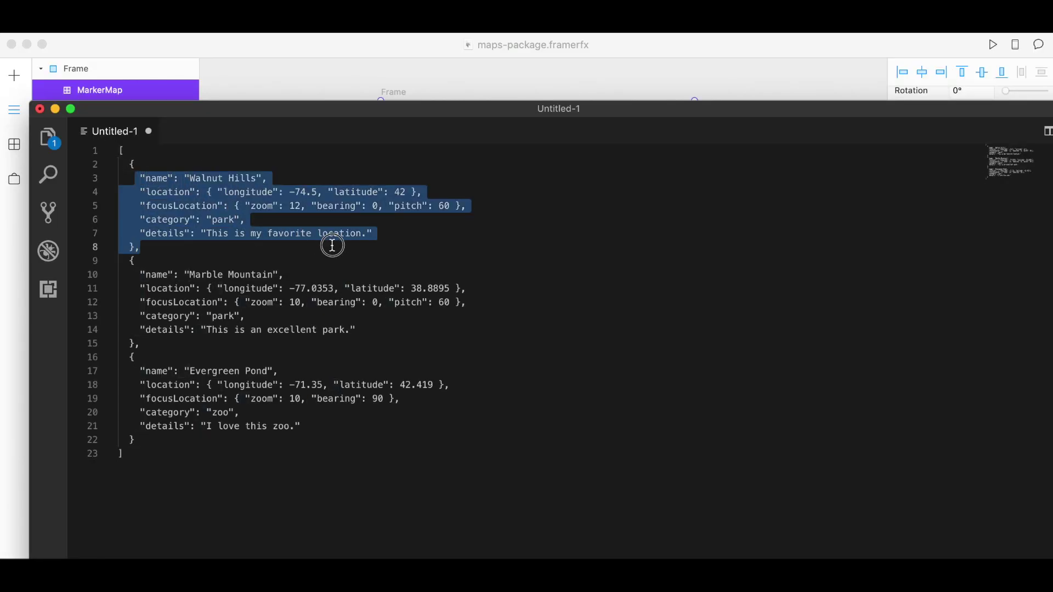
drag(136, 274, 173, 274)
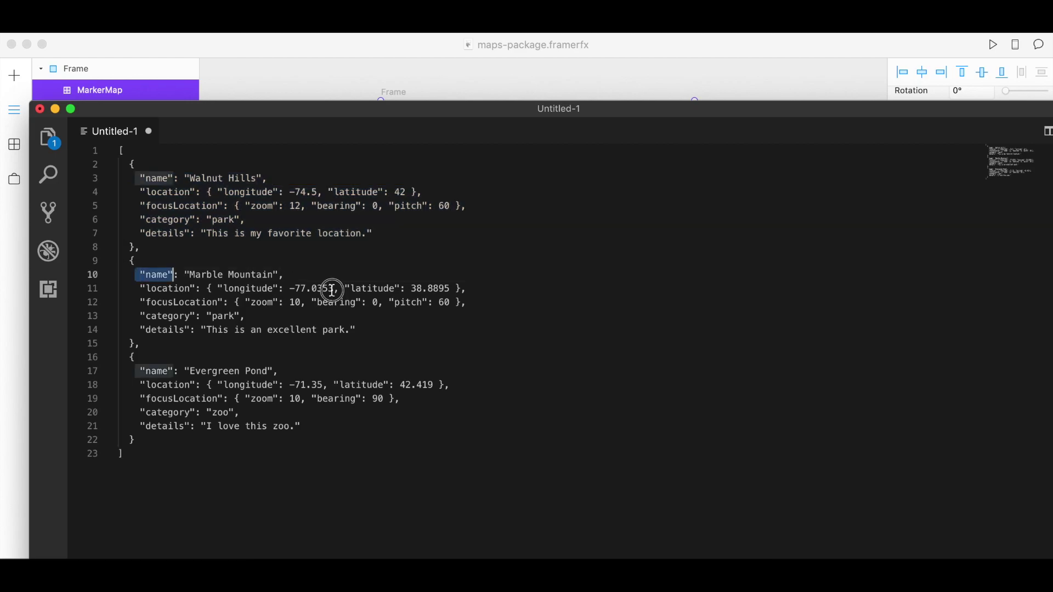
drag(332, 290, 411, 329)
drag(146, 371, 324, 428)
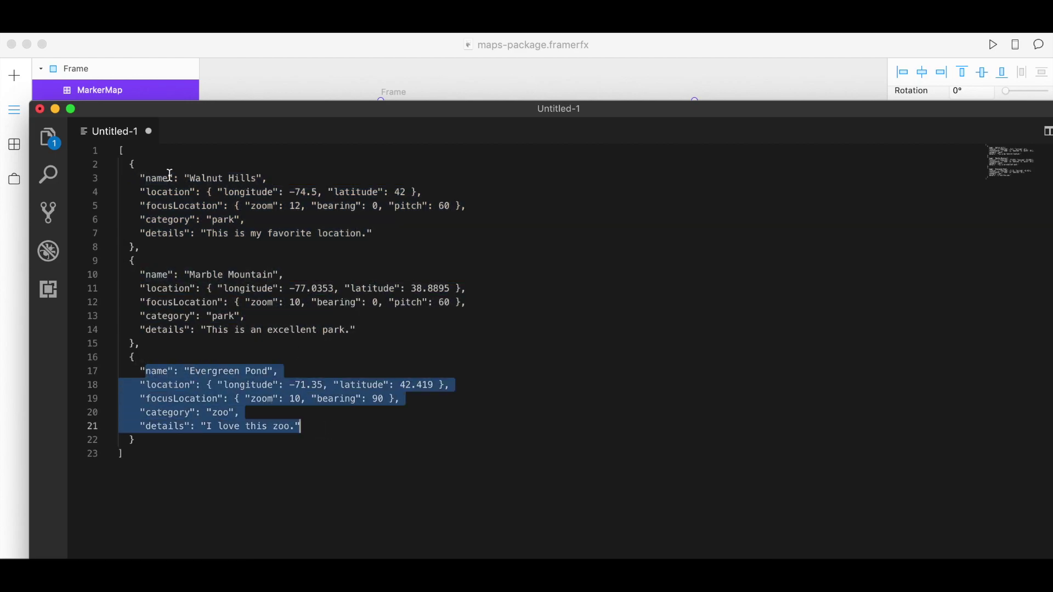
double_click(147, 178)
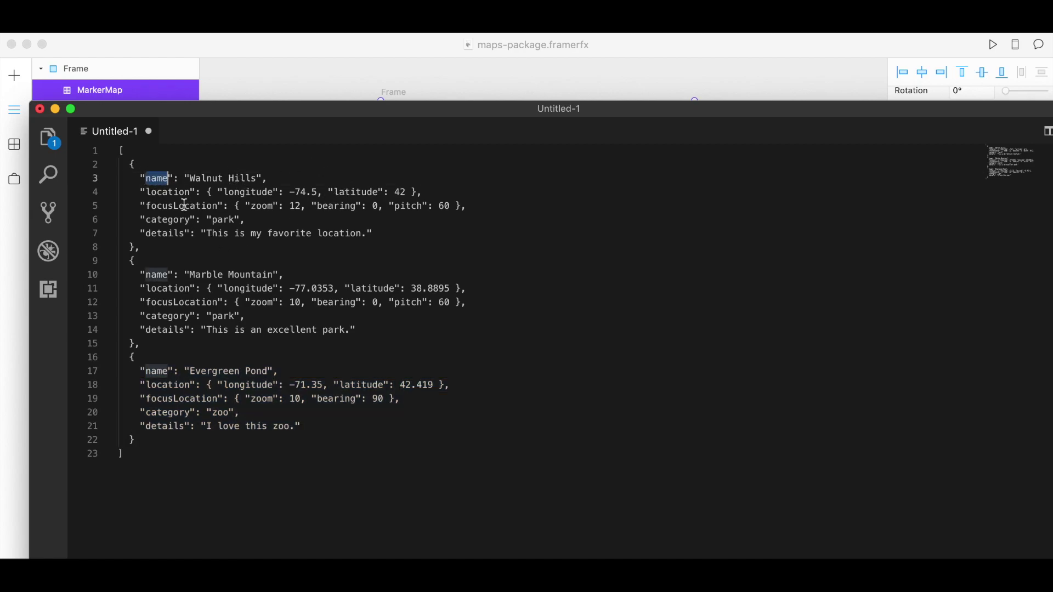
drag(146, 206, 231, 205)
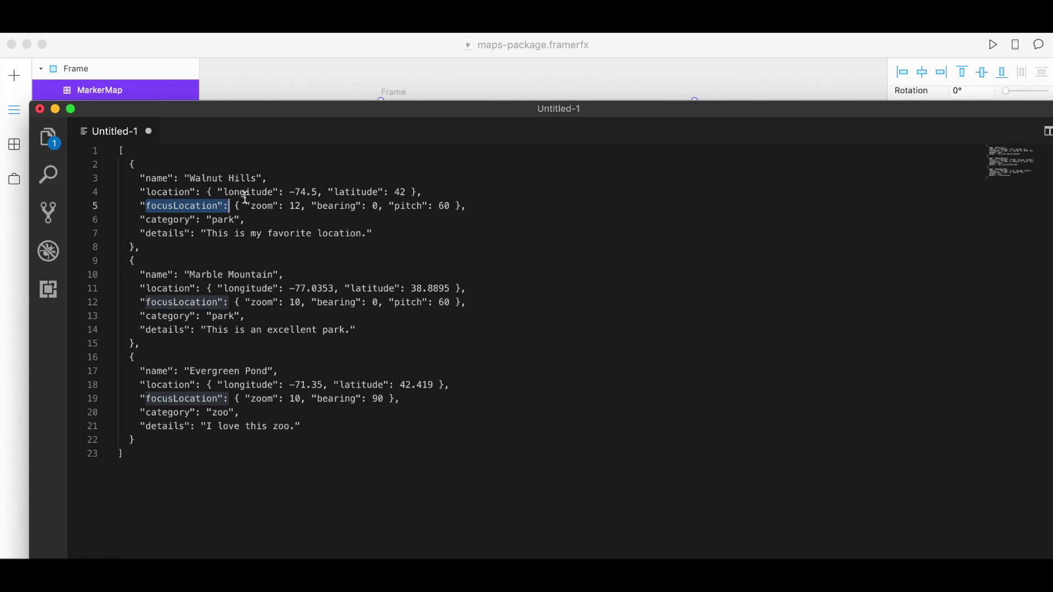
drag(248, 208, 302, 214)
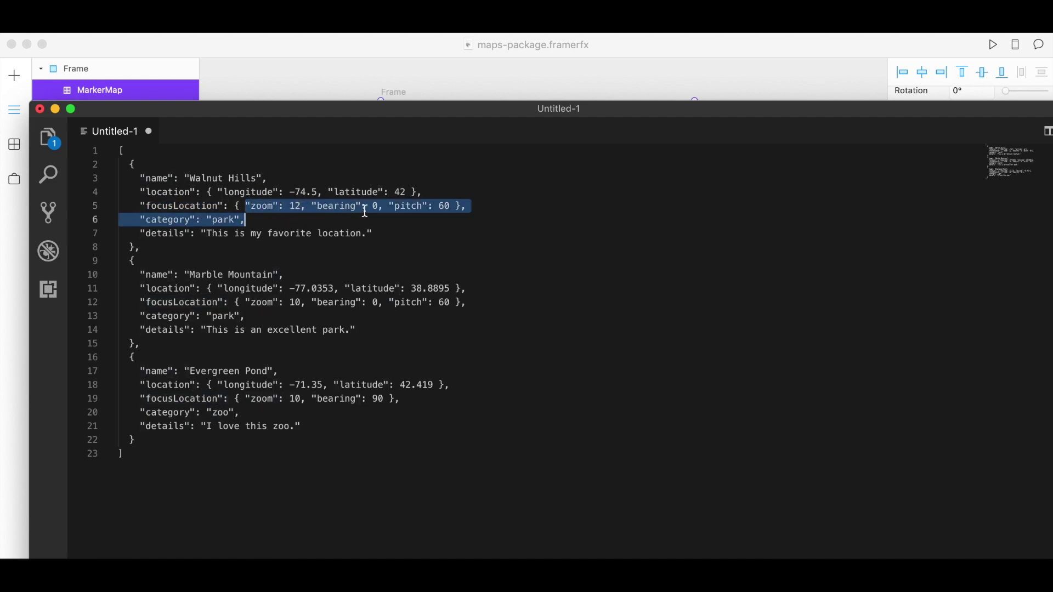
click(432, 206)
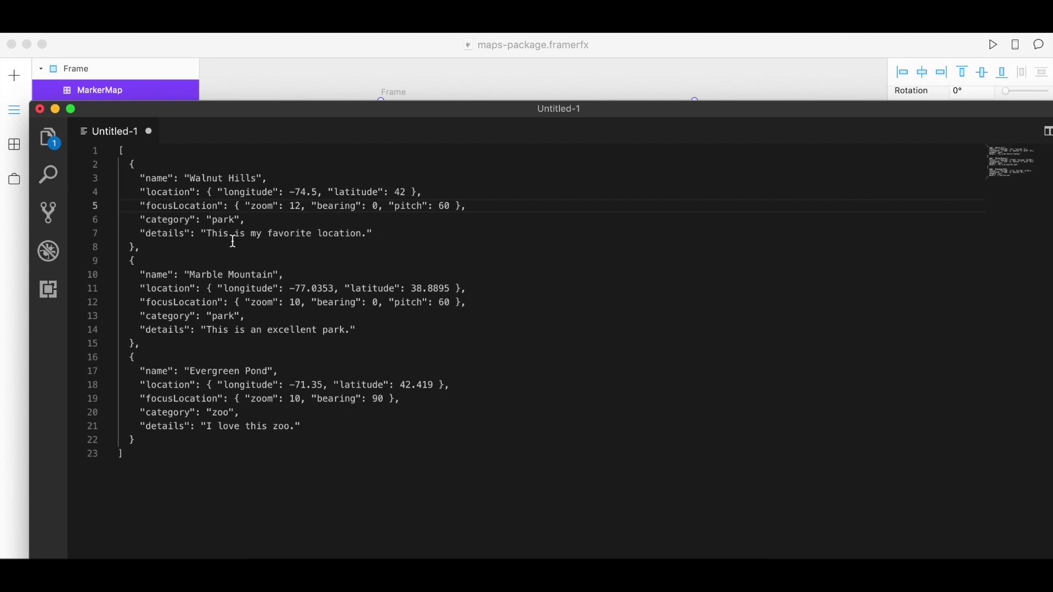
Step: Save the file to the Desktop as FramerXLocations.json
key(super+s)
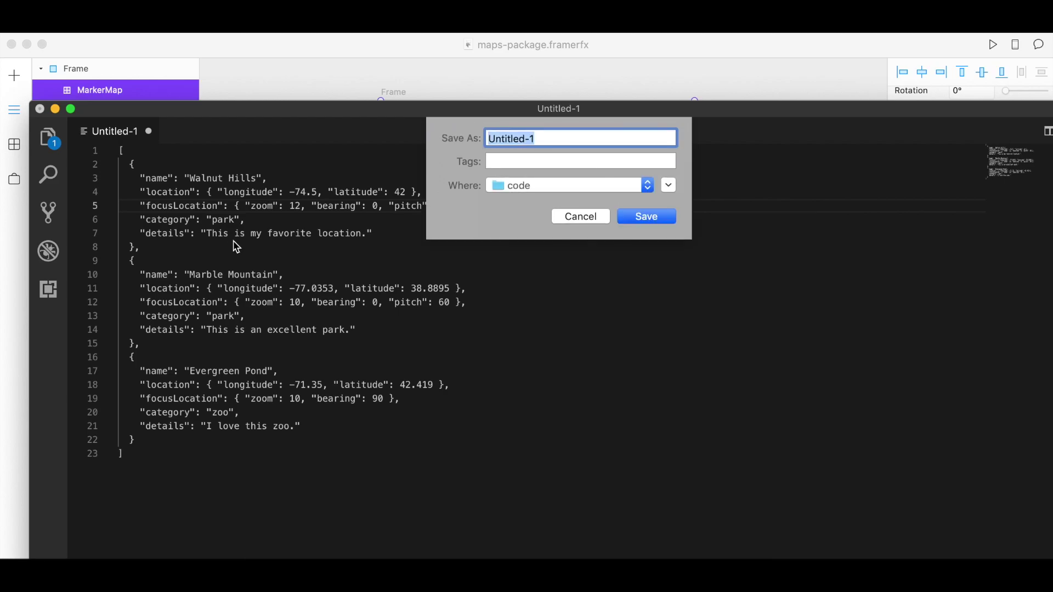
text(FramerXLocatio)
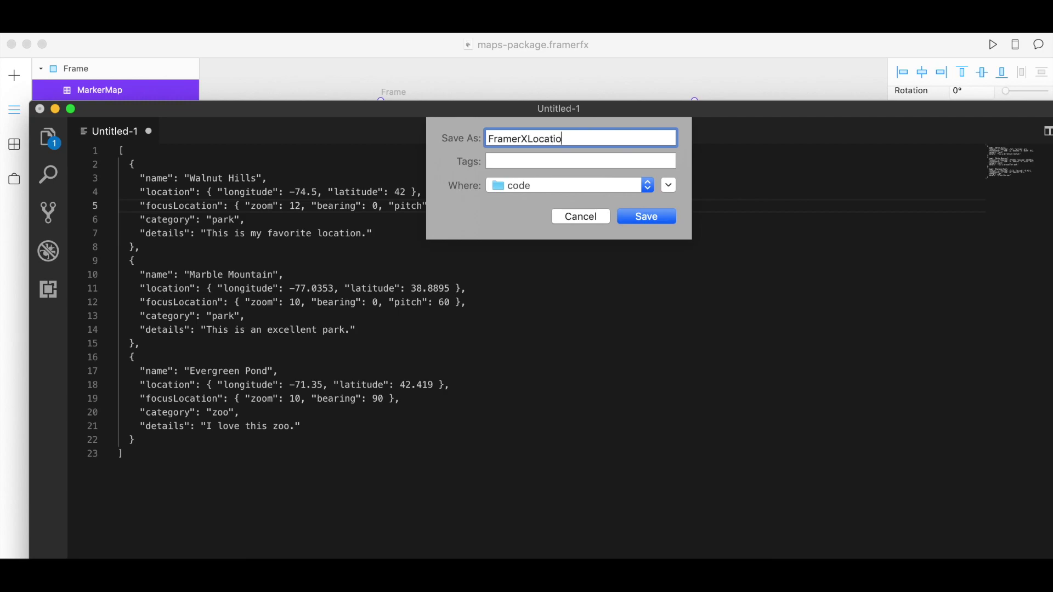
text(ns.json)
key(super+d)
click(647, 217)
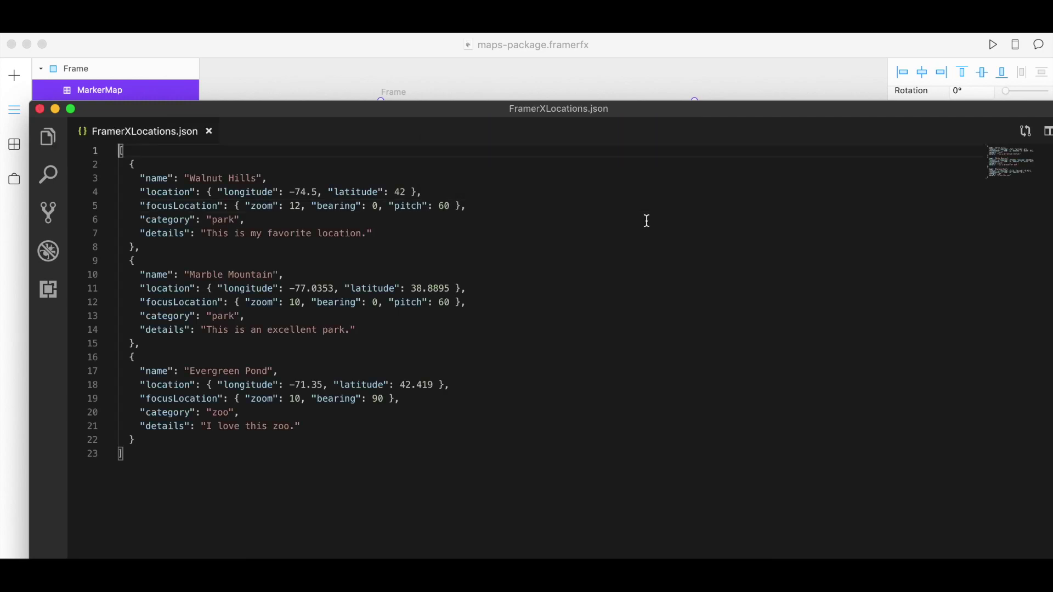
click(513, 51)
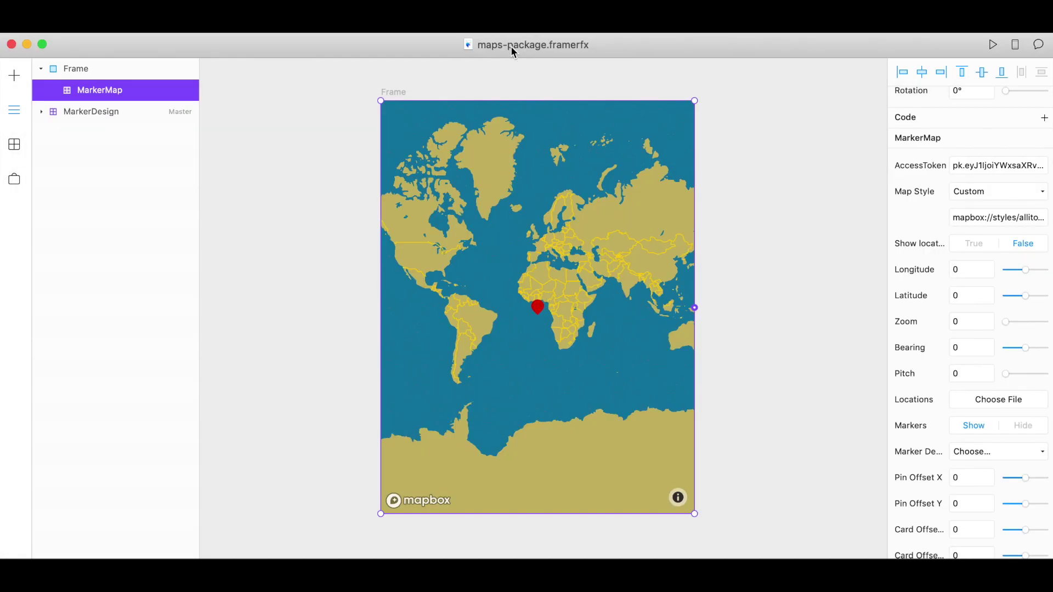
Step: Load FramerXLocations.json from the Desktop as the MarkerMap's Locations file
click(998, 404)
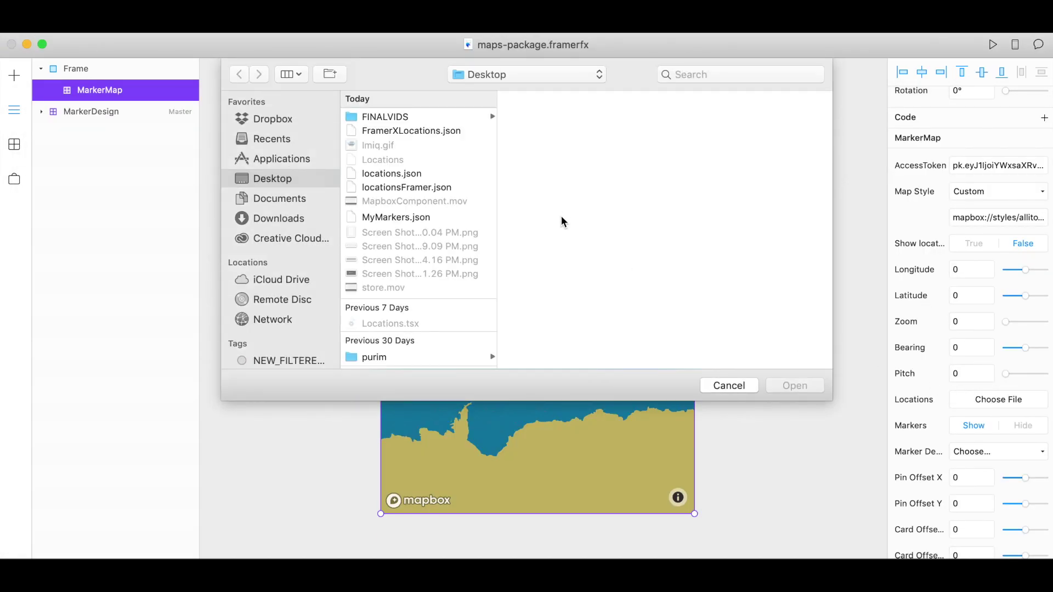
double_click(399, 131)
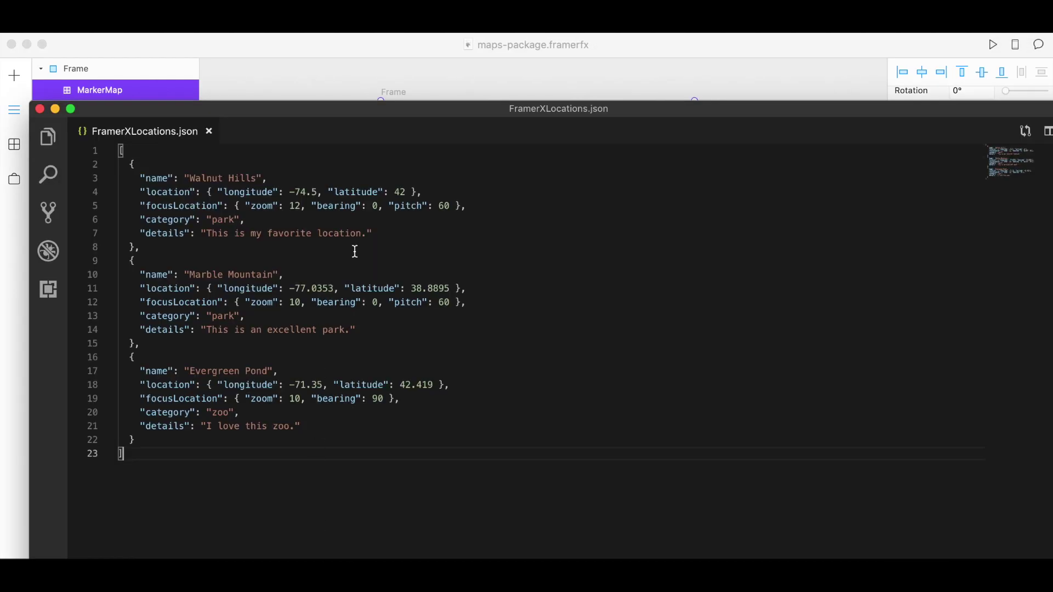
Step: Centre the MarkerMap at longitude -74.5 (pasted) and latitude 42
drag(319, 191, 290, 191)
key(super+c)
click(364, 50)
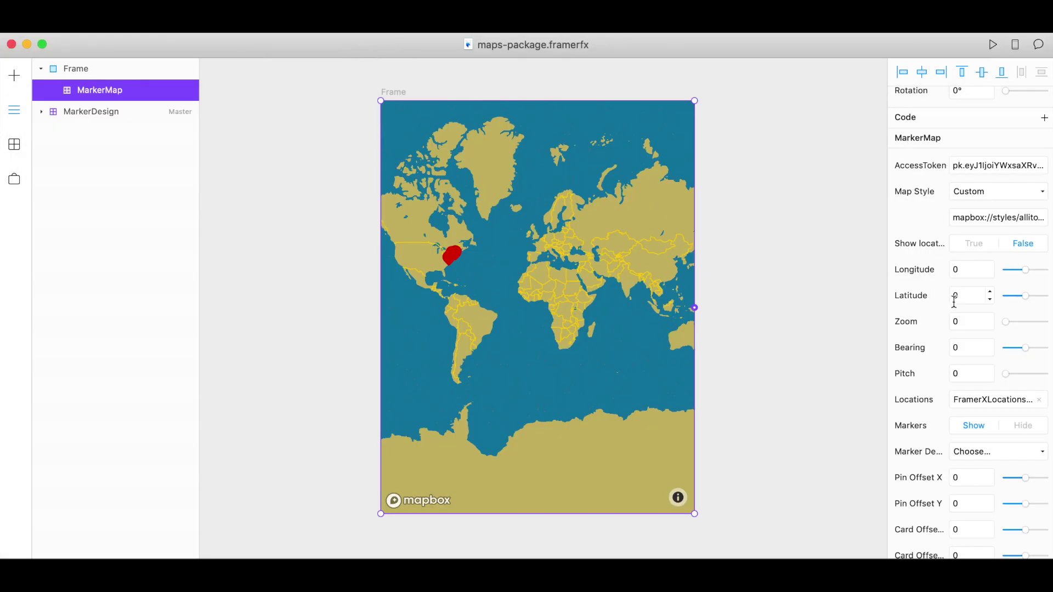
click(965, 269)
key(super+v)
click(961, 296)
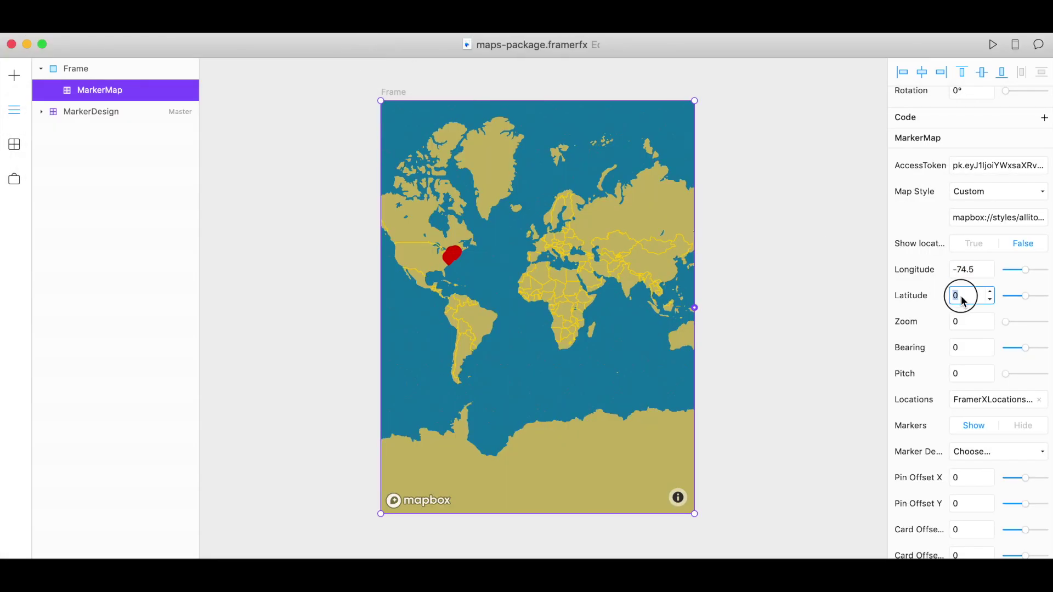
text(4)
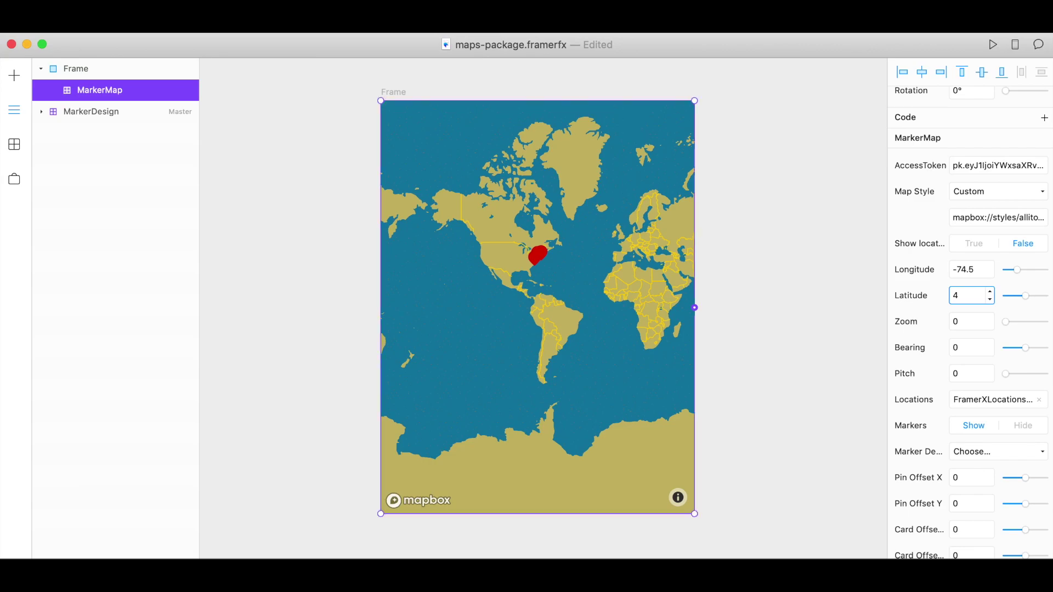
text(2)
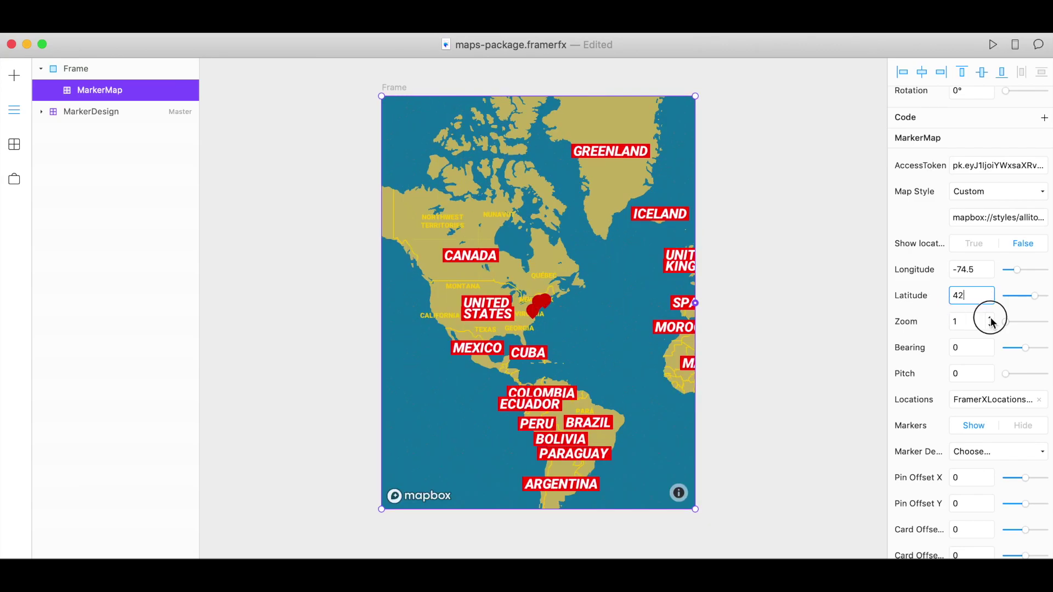
Step: Step the map zoom up to 4
click(991, 318)
click(990, 319)
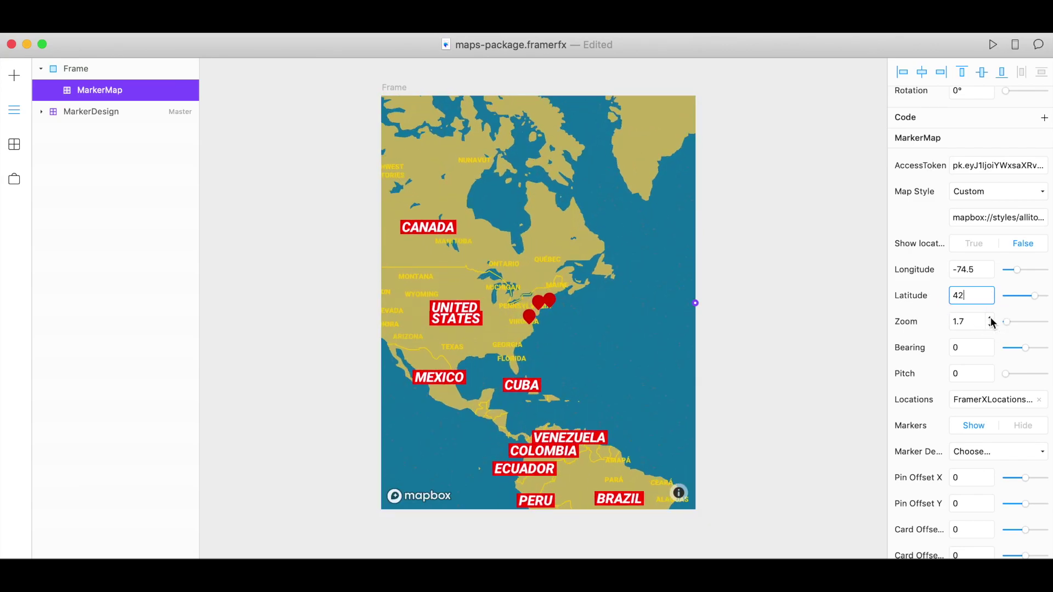
click(990, 318)
click(991, 319)
click(991, 318)
click(991, 319)
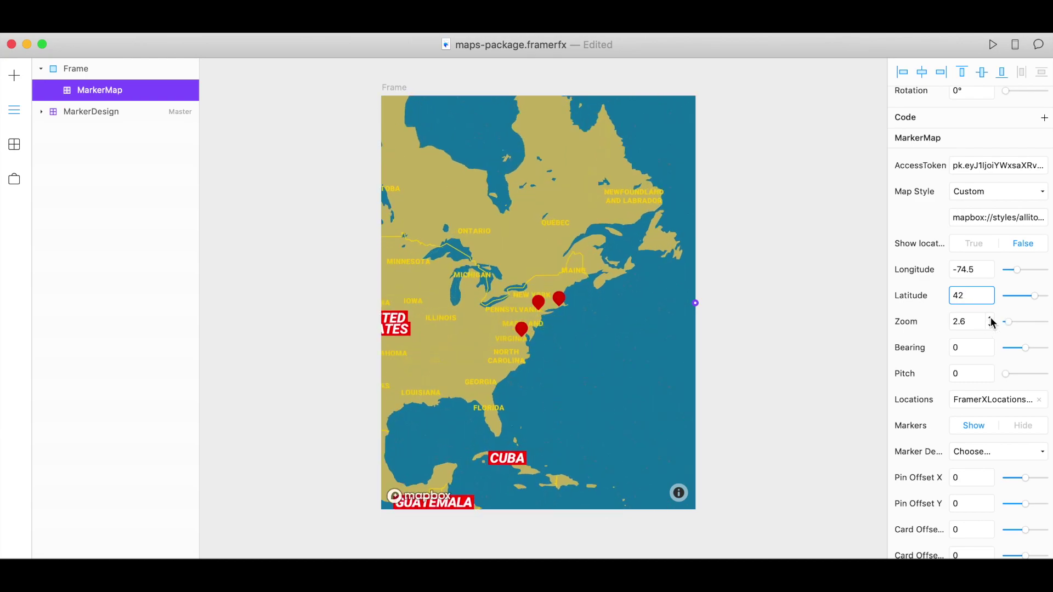
click(990, 319)
Step: Rotate the map bearing to 7, then toggle the markers hidden and shown again
click(1018, 349)
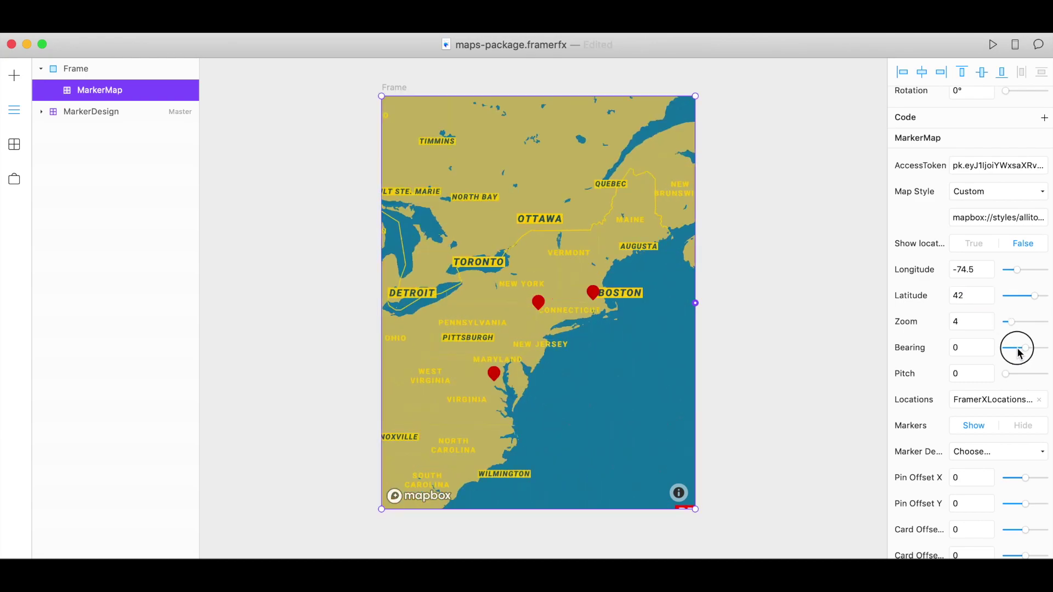
drag(1019, 353, 1050, 385)
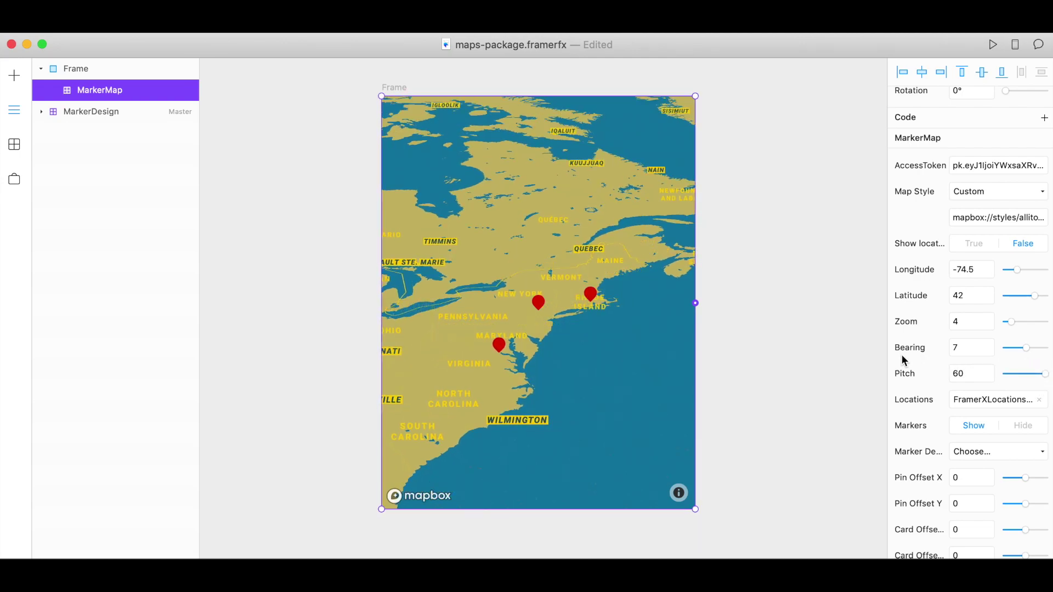
scroll(900, 355, down, 3)
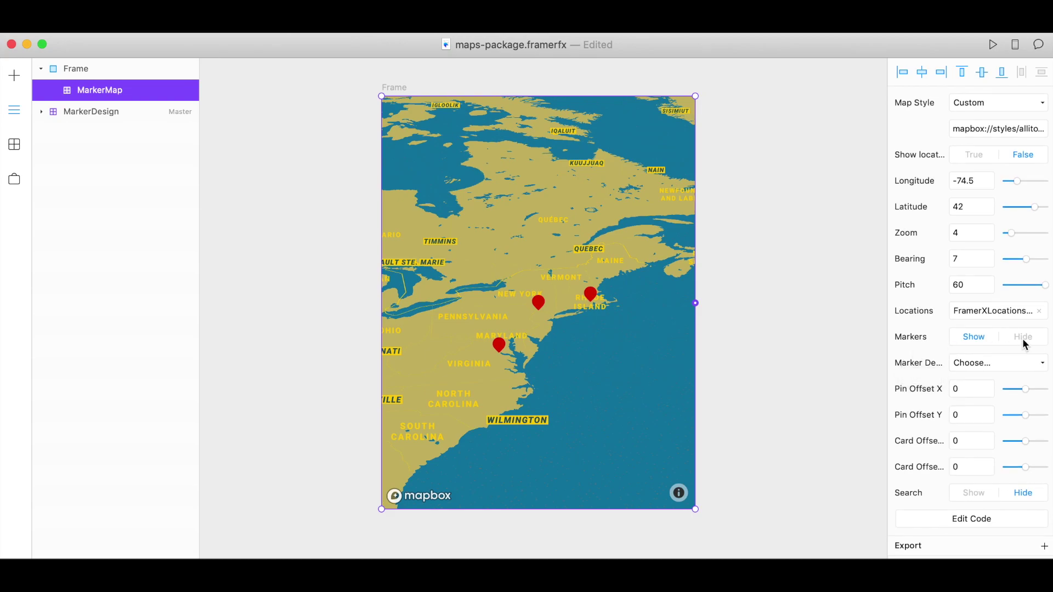
click(1022, 338)
click(965, 338)
Step: Place a MarkerDesign instance left of the frame and fill its path blue #1199EE
click(15, 147)
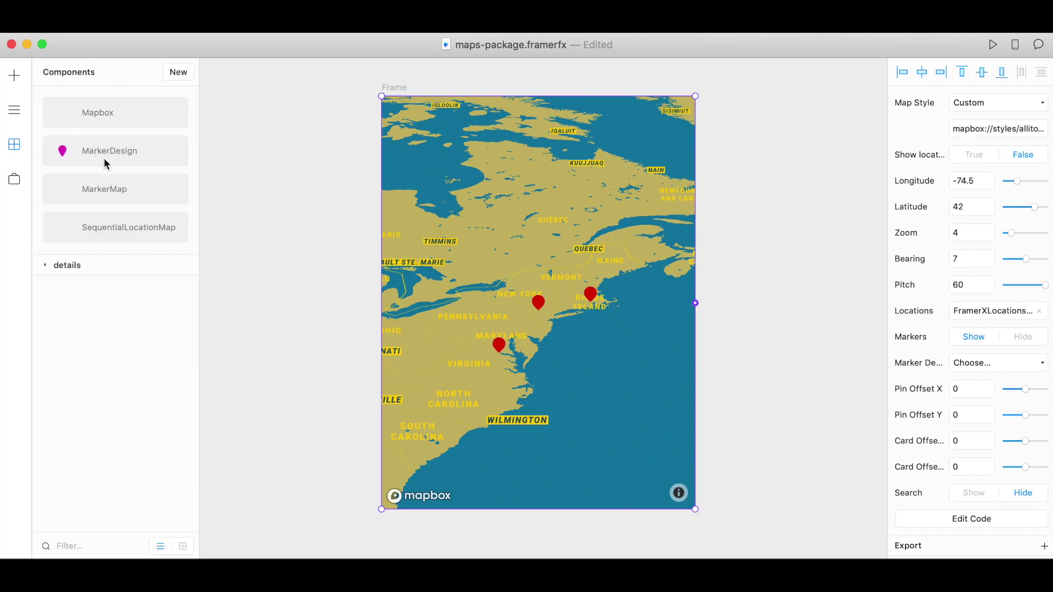
drag(100, 152, 296, 208)
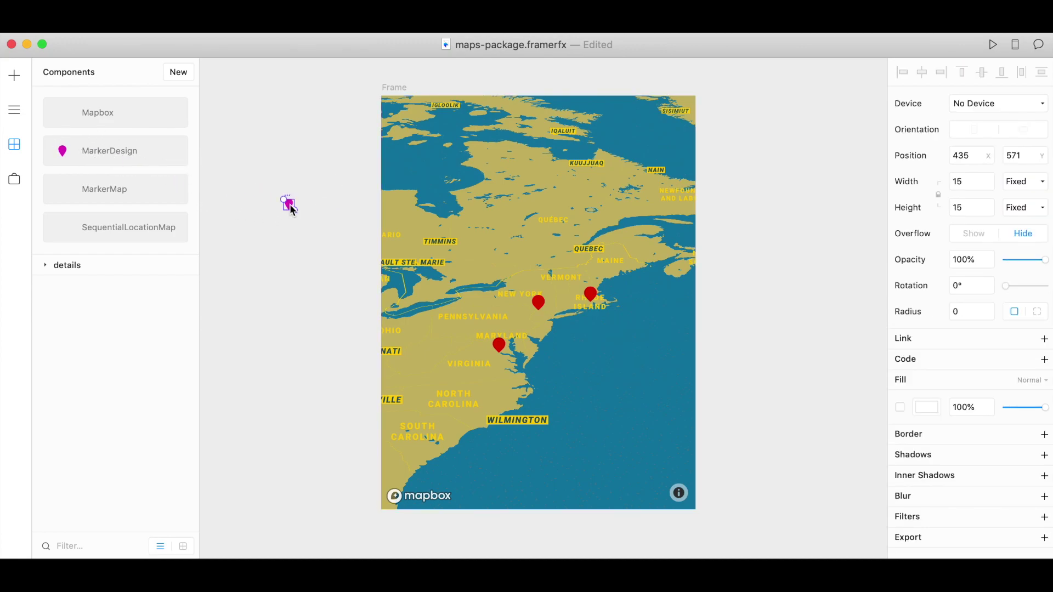
double_click(291, 207)
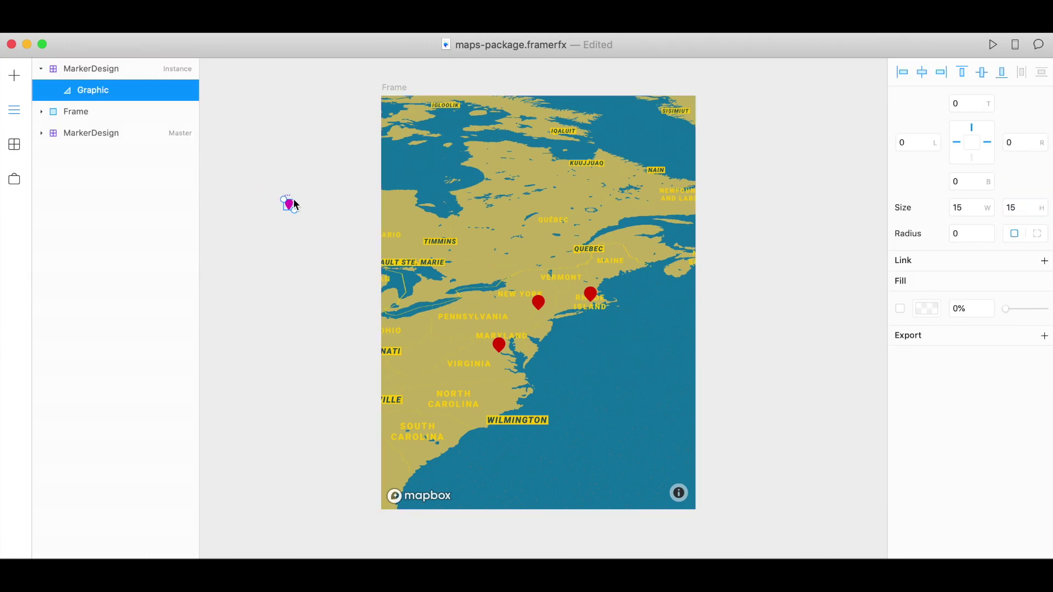
double_click(290, 204)
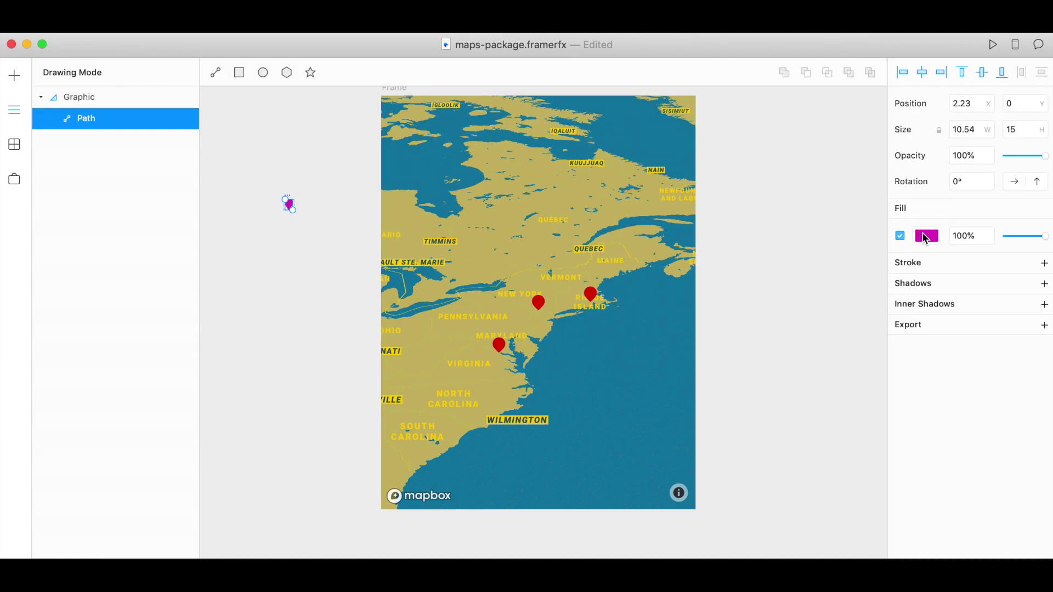
click(928, 237)
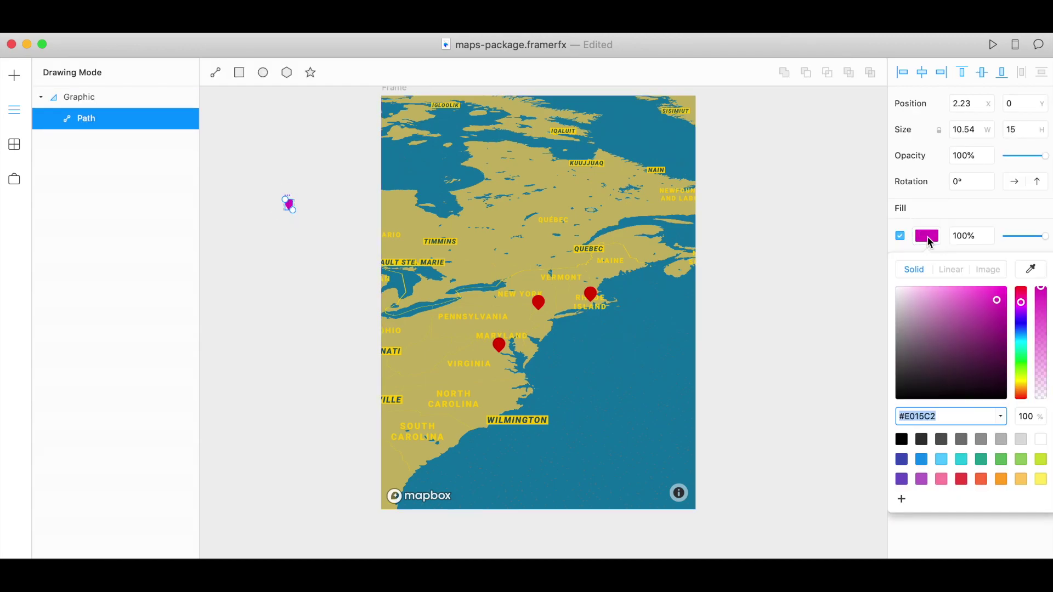
click(922, 460)
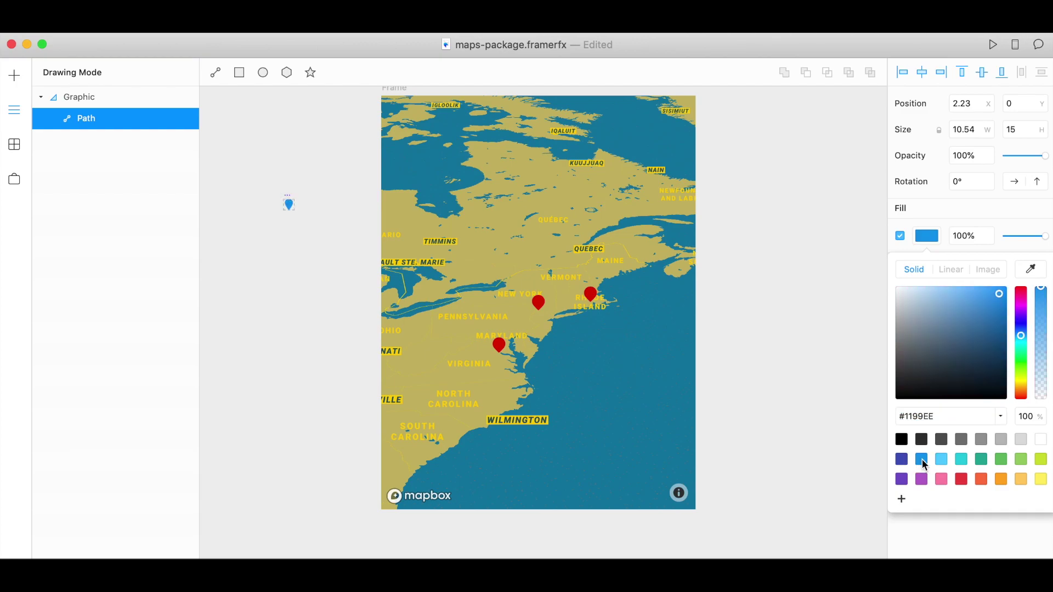
click(291, 206)
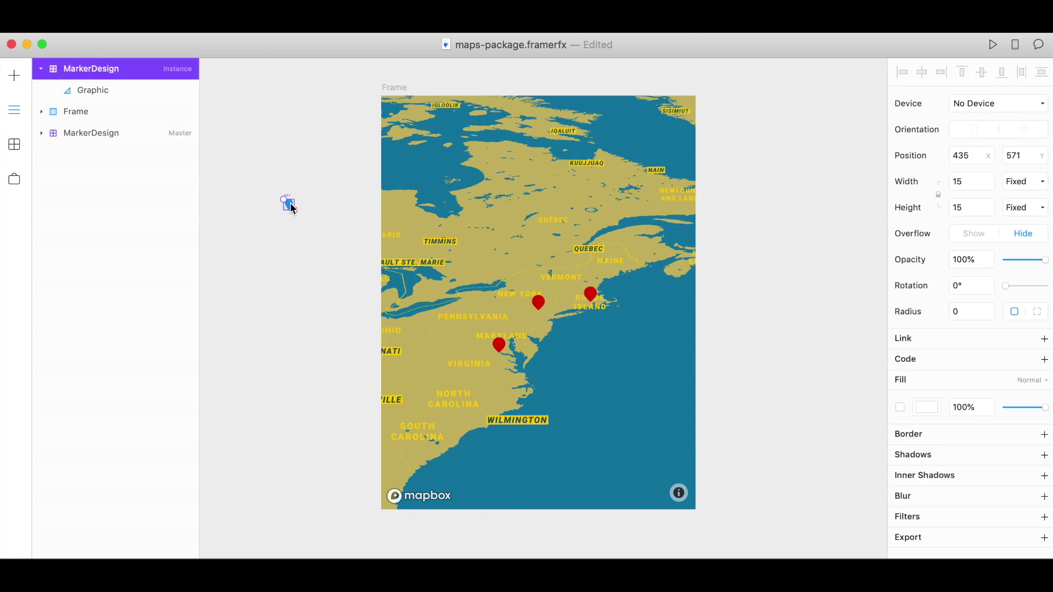
Step: Rename the marker instance to BlueMarker
double_click(96, 69)
text(BlueMa)
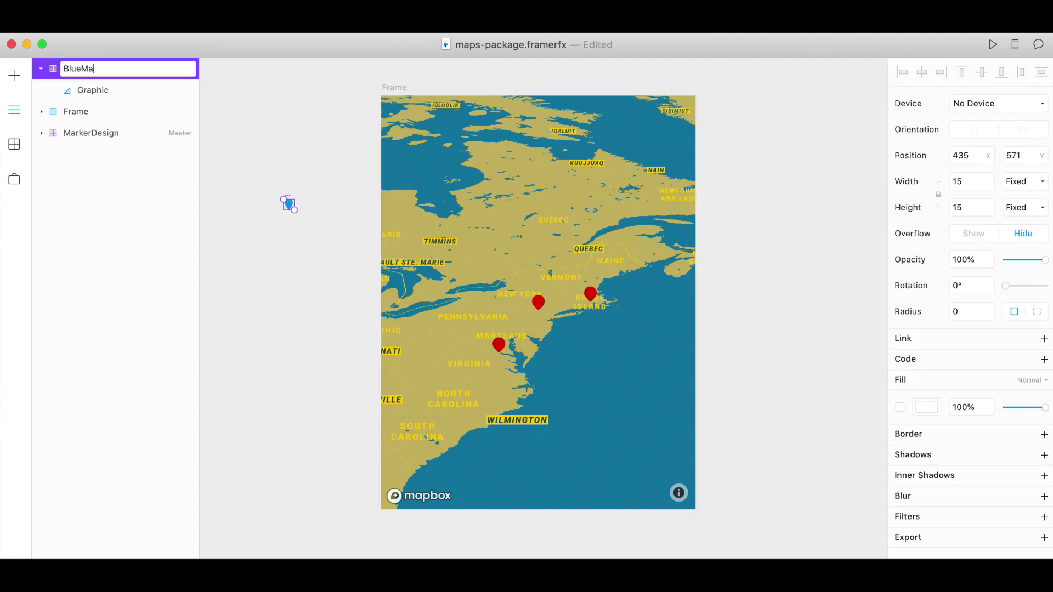
text(rker)
key(Return)
Step: Set MarkerMap's Marker Design to BlueMarker and drop the diamond image onto the canvas
click(692, 300)
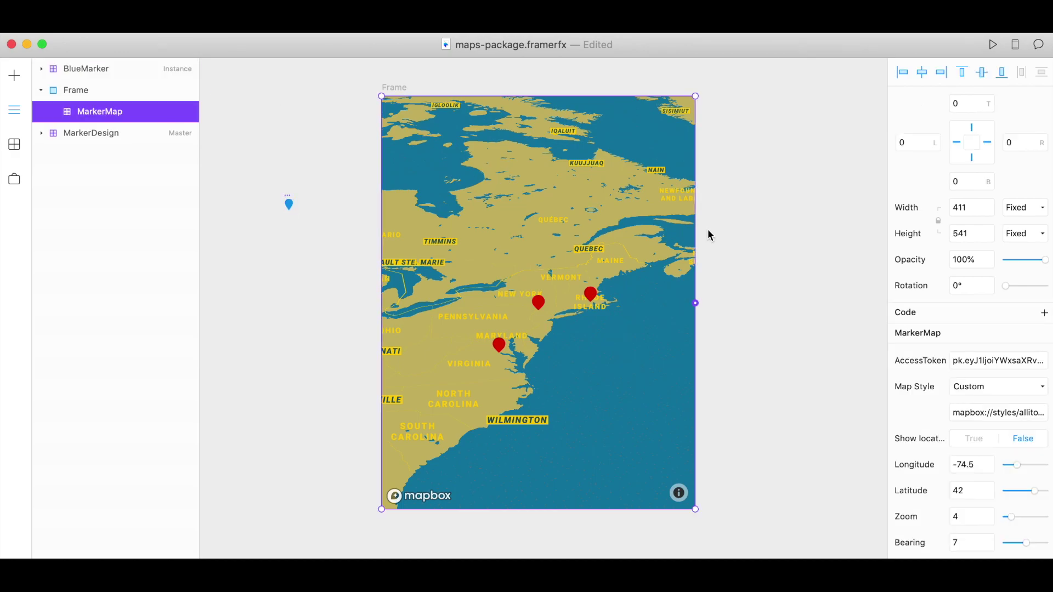
scroll(913, 308, down, 5)
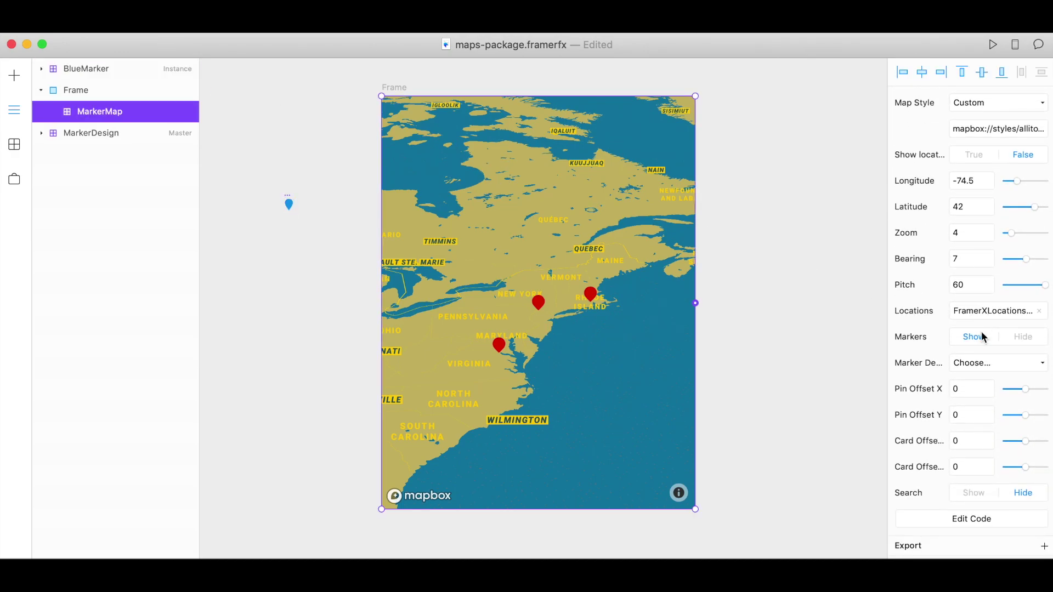
click(986, 367)
click(987, 390)
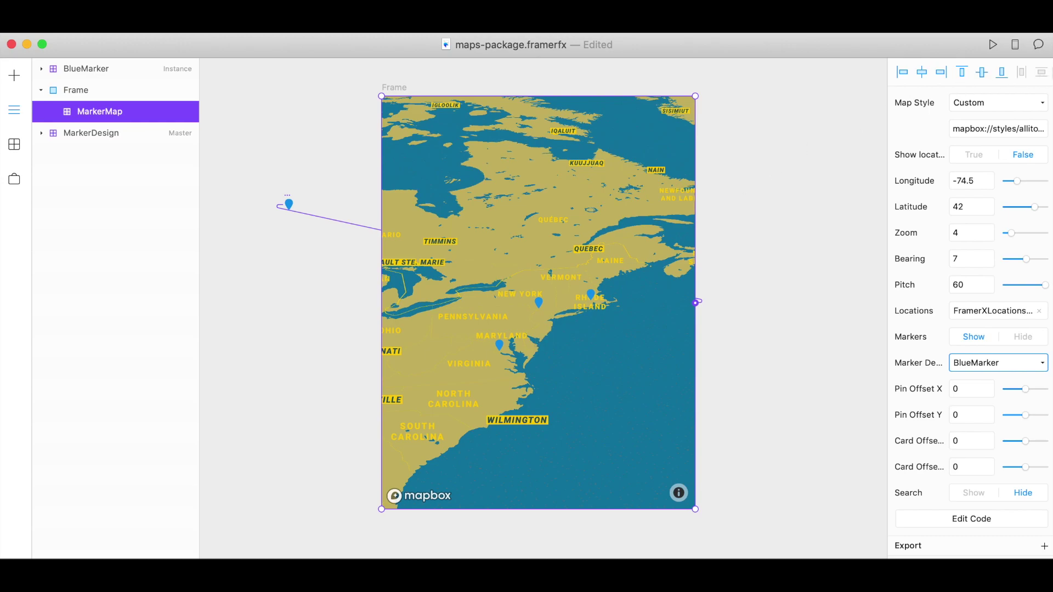
drag(1051, 148, 298, 291)
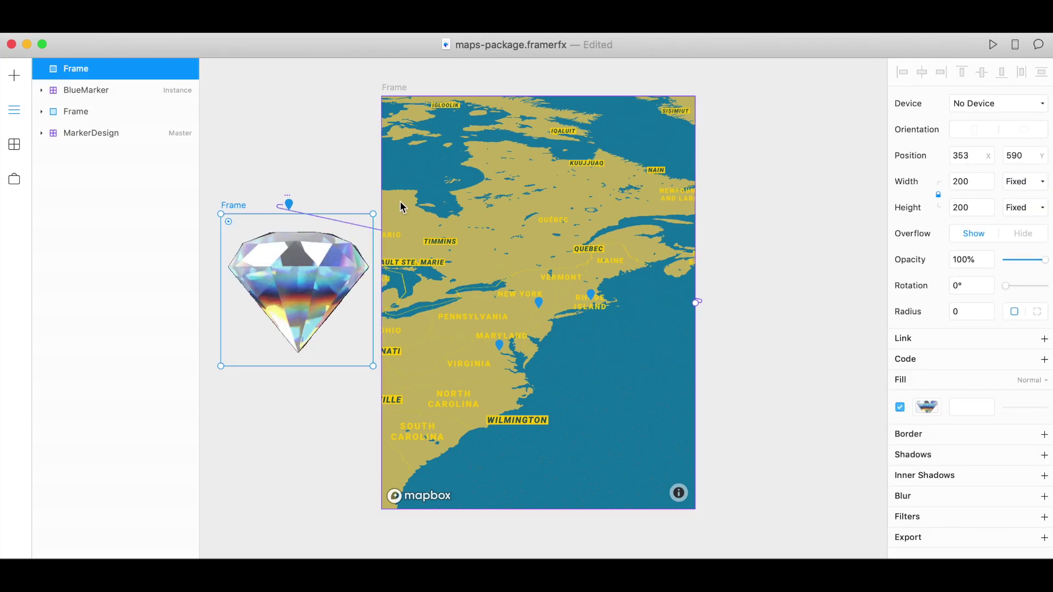
Step: Shrink the diamond image frame to 24×24 and rename it DiamondMarker
drag(374, 216, 312, 277)
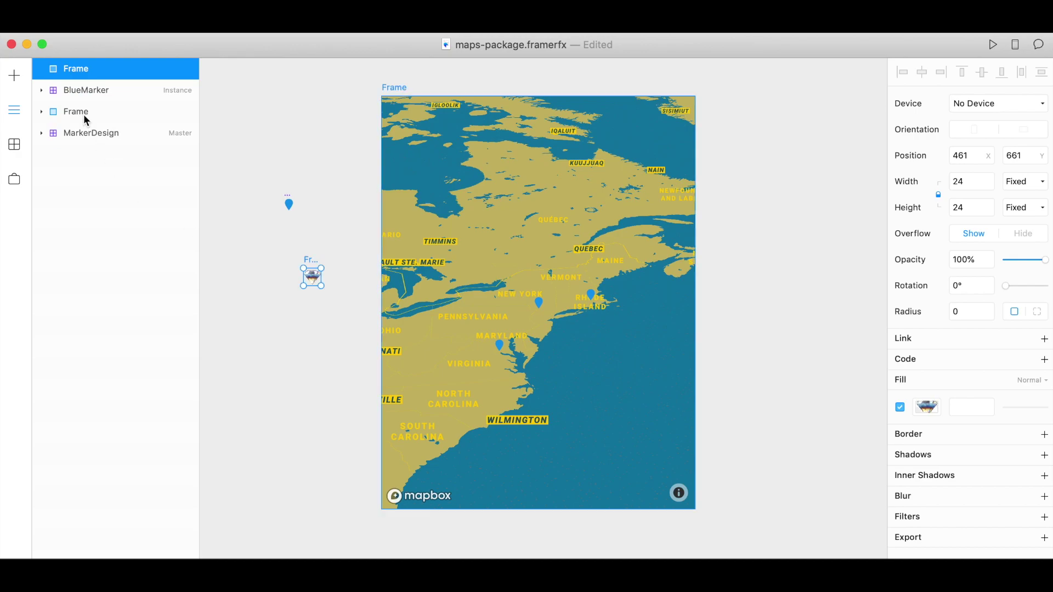
double_click(79, 72)
text(DiamondM)
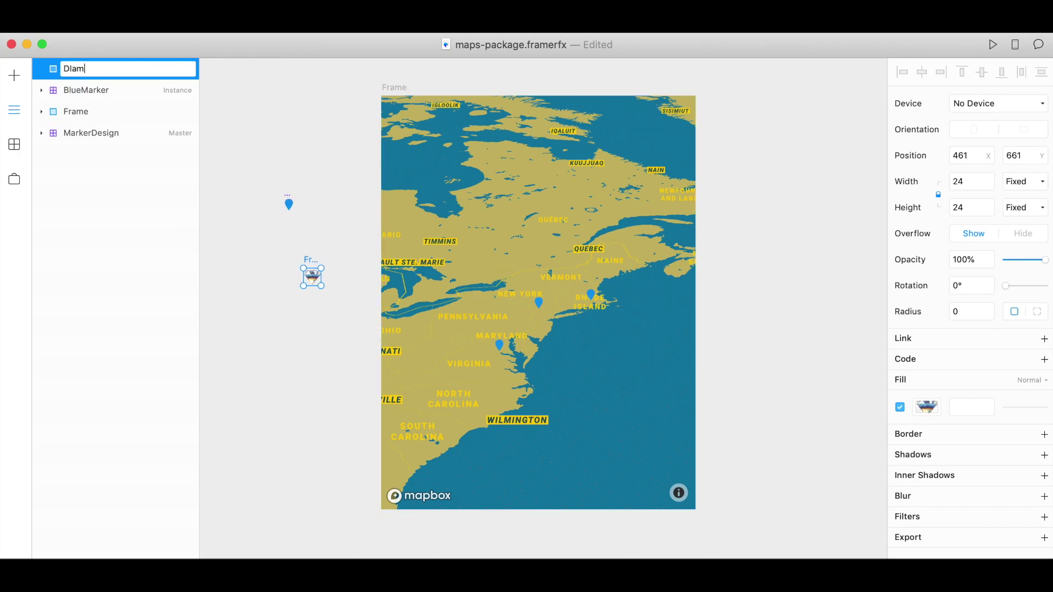
text(arker)
key(Return)
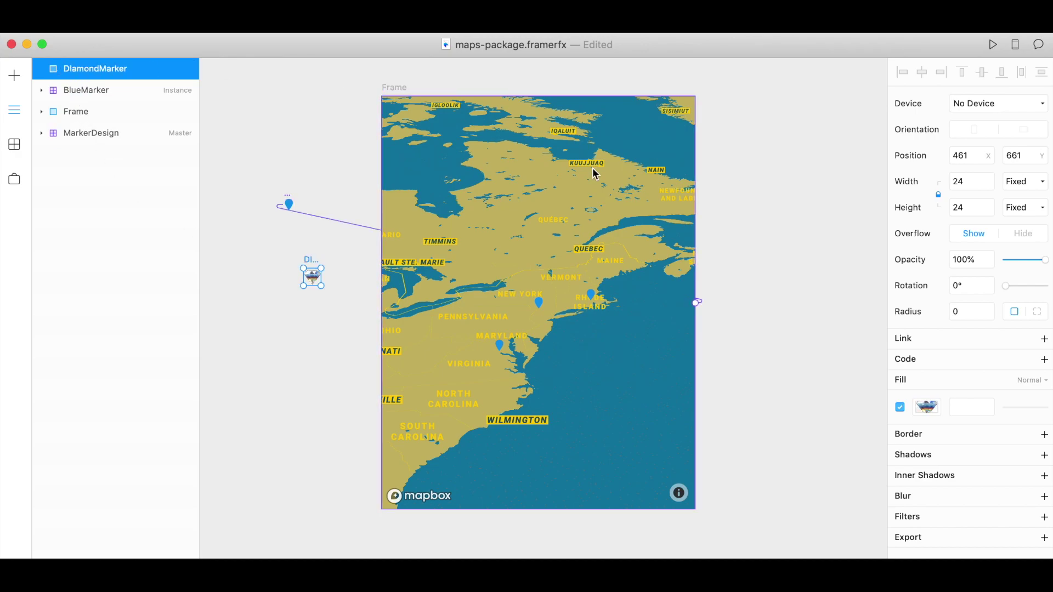
click(593, 168)
Step: Switch the Marker Design to DiamondMarker with pin offsets X -38 and Y -15
scroll(998, 406, down, 5)
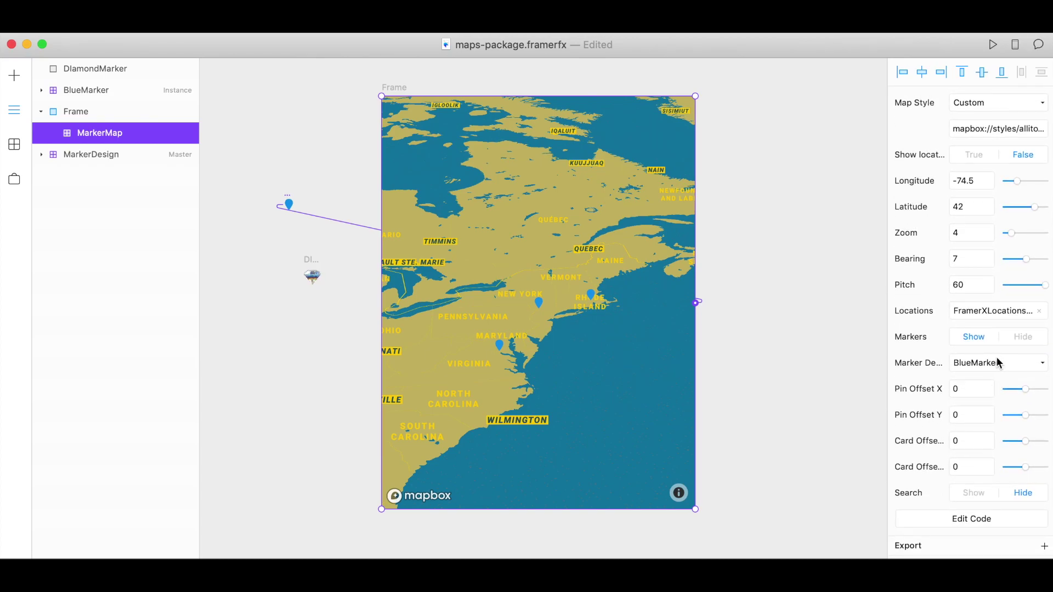
click(997, 363)
click(994, 378)
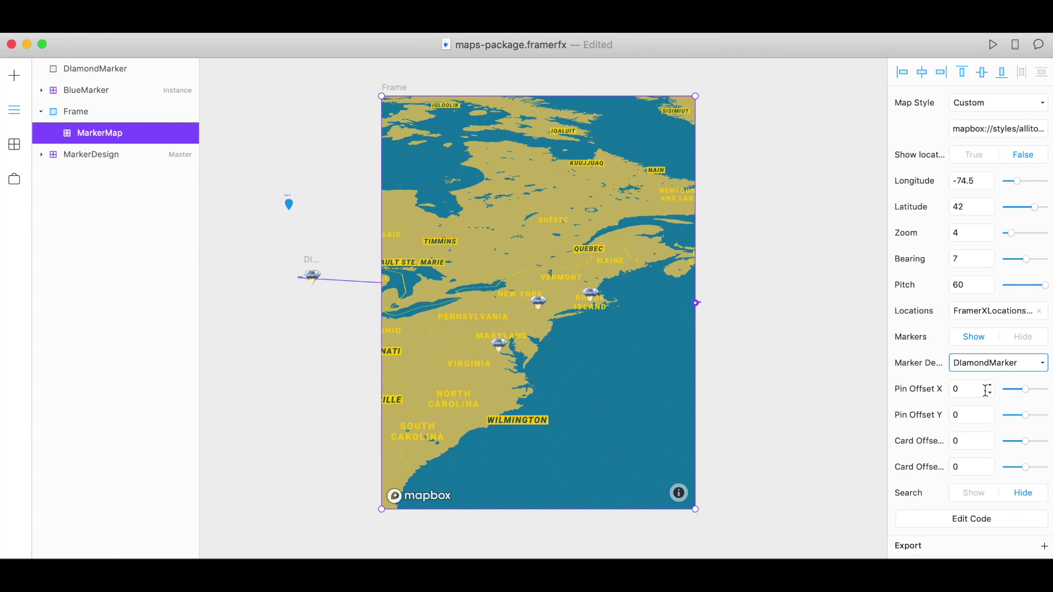
click(1024, 389)
drag(1025, 391, 1018, 424)
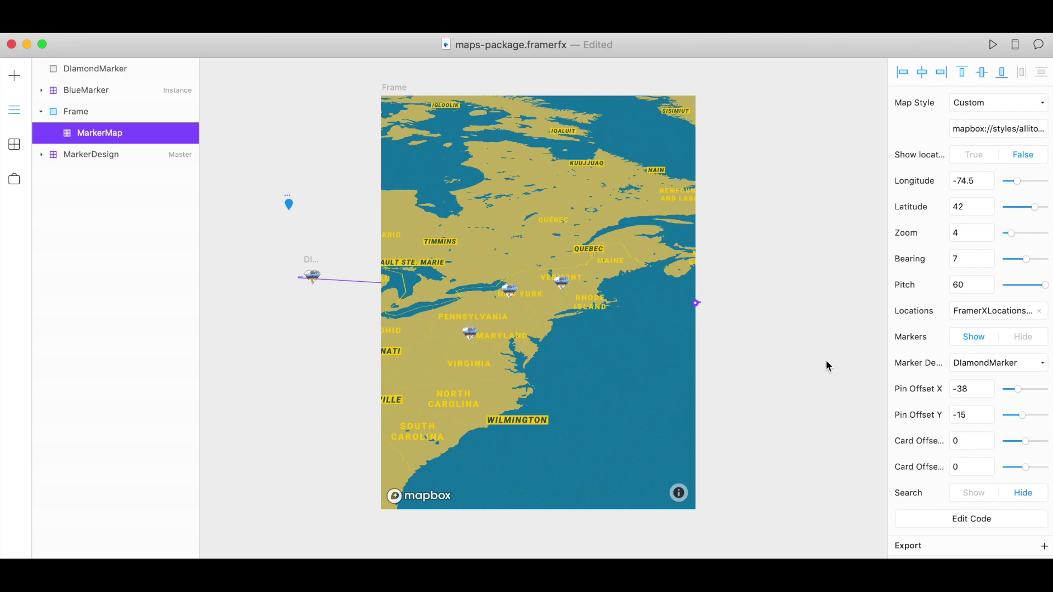
click(992, 46)
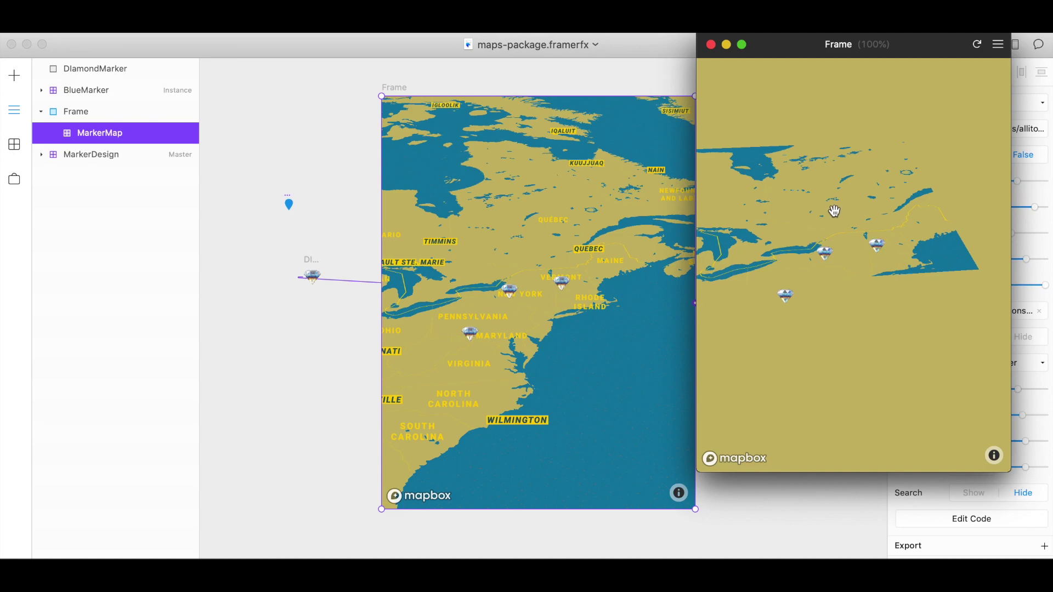
Step: Check the Walnut Hills card in preview, then set the card offsets to -8 and -10
click(827, 255)
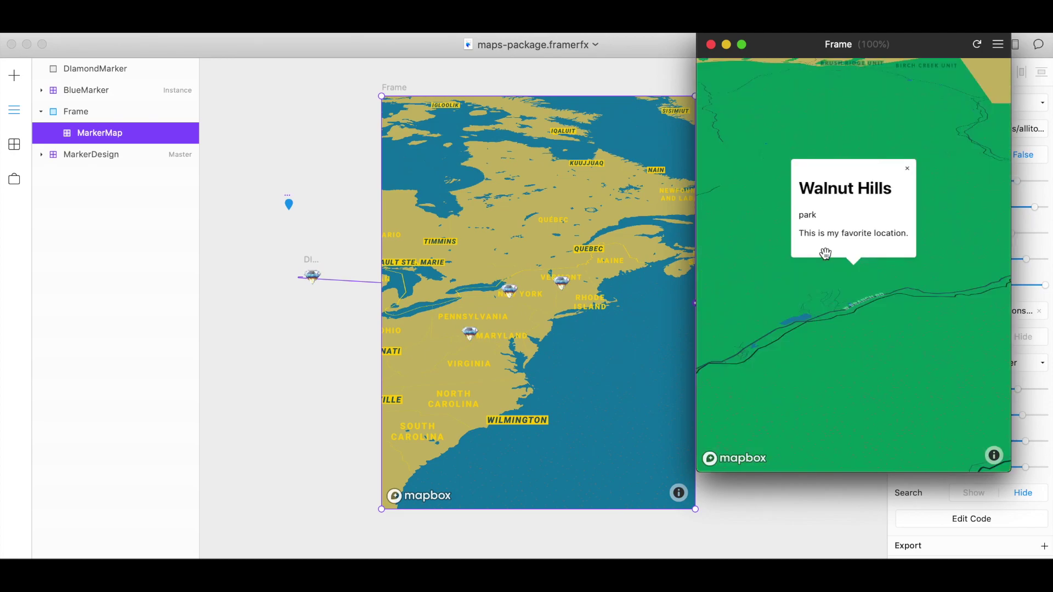
click(712, 45)
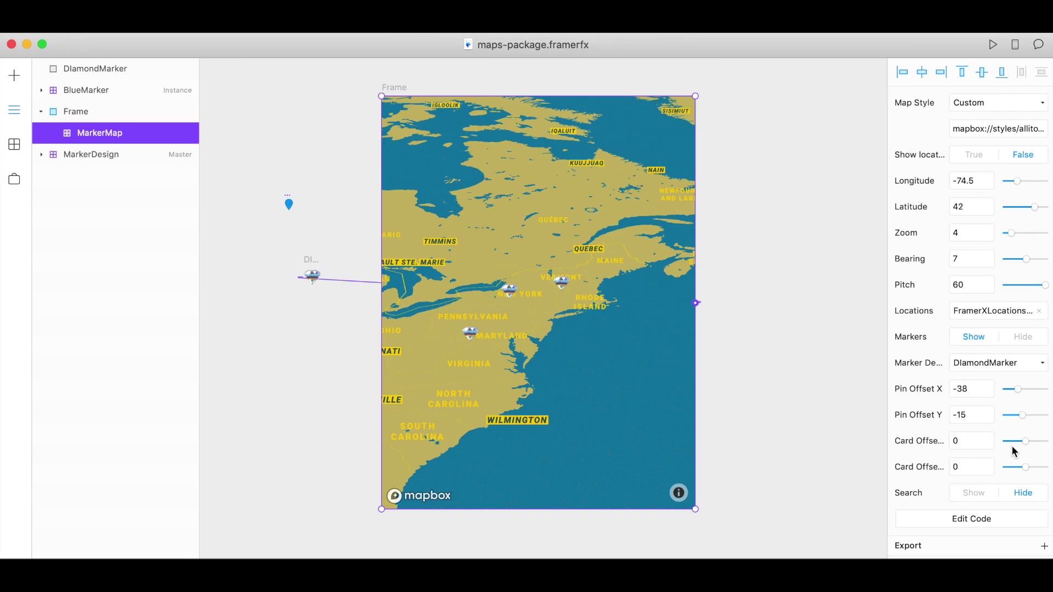
drag(1023, 443, 1022, 471)
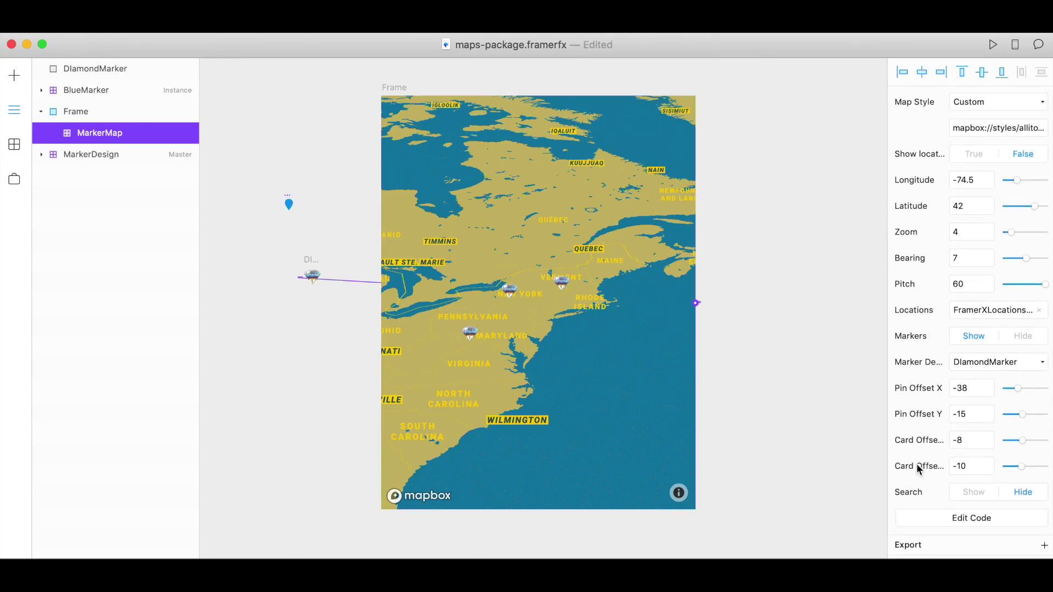
click(976, 493)
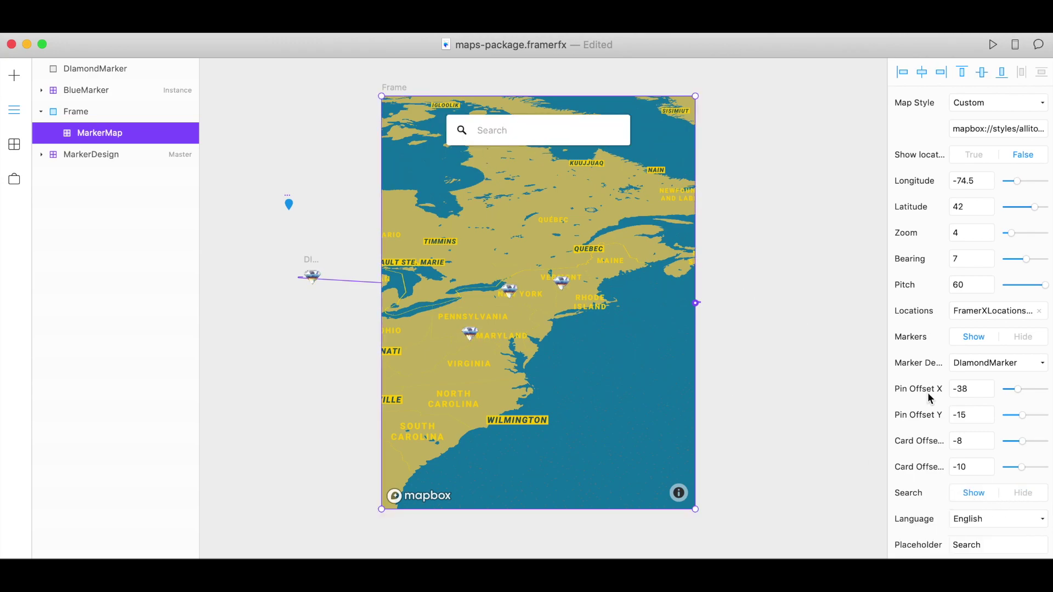
Step: Keep the search language English and set the placeholder to "Search these points..."
scroll(929, 417, down, 5)
click(980, 388)
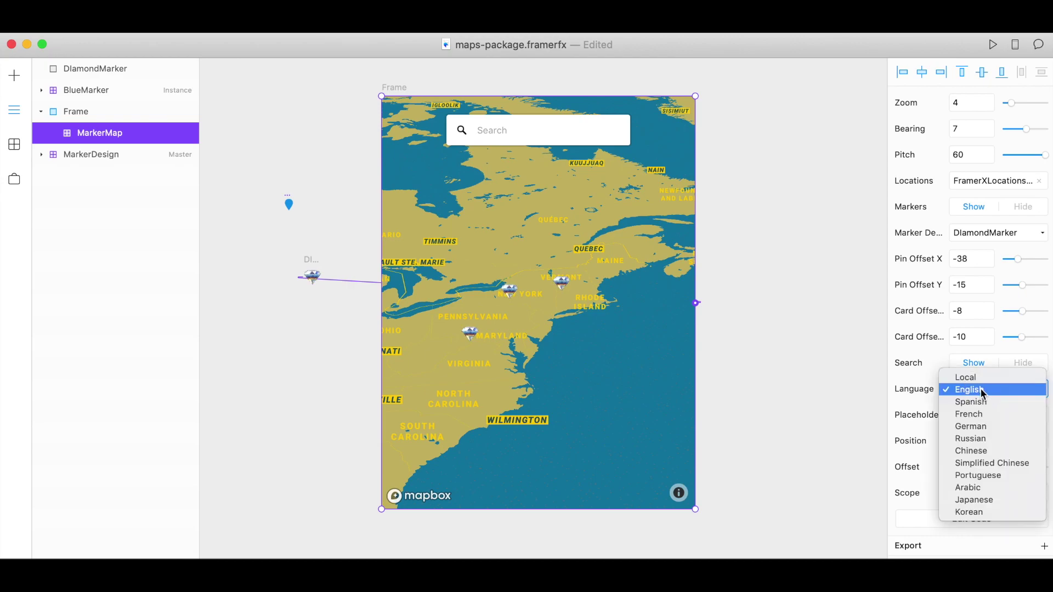
click(927, 404)
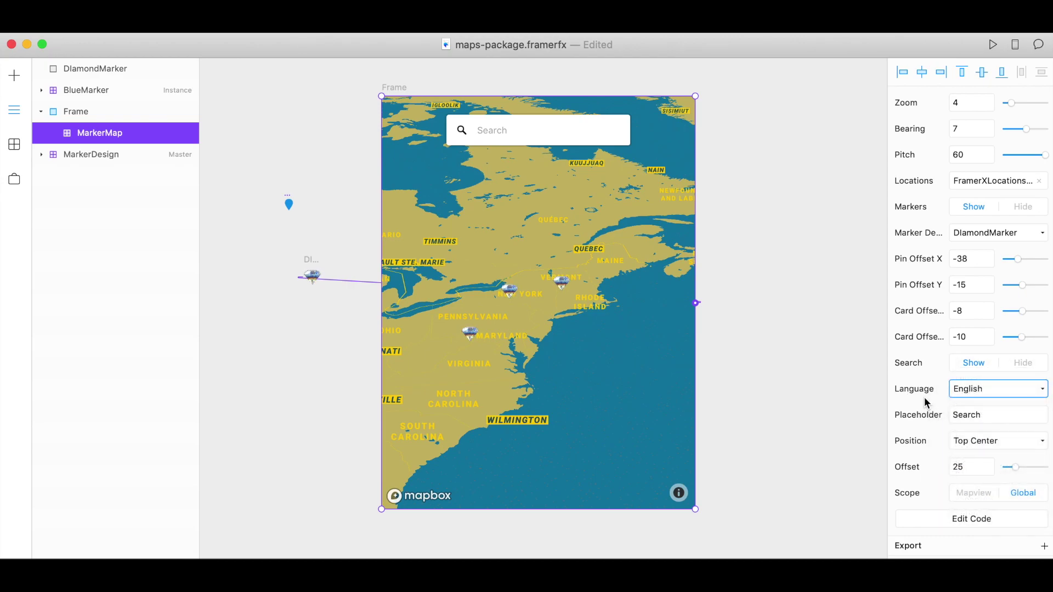
click(975, 415)
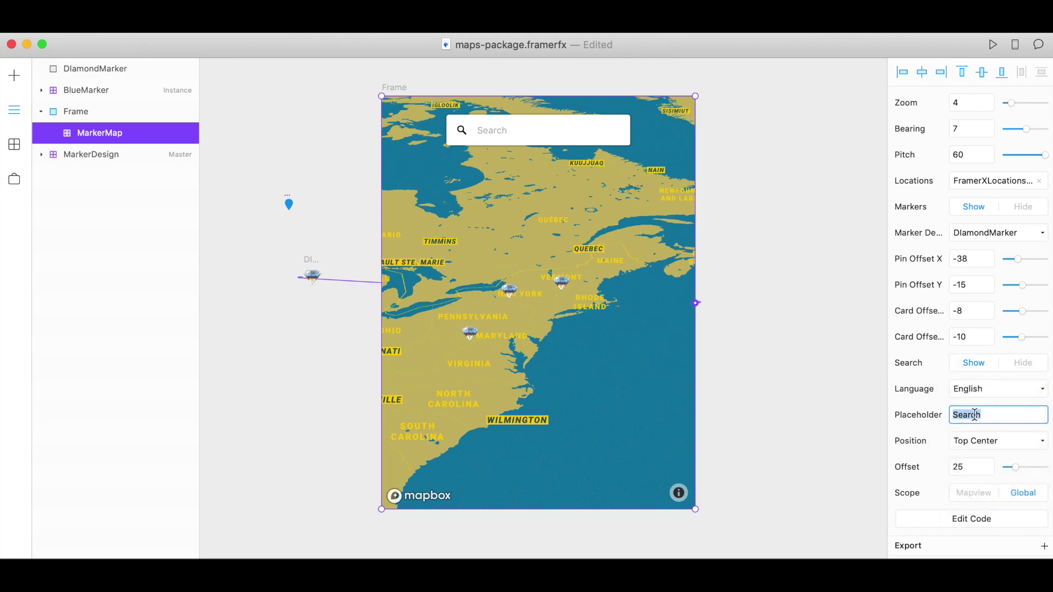
text(Search these points...)
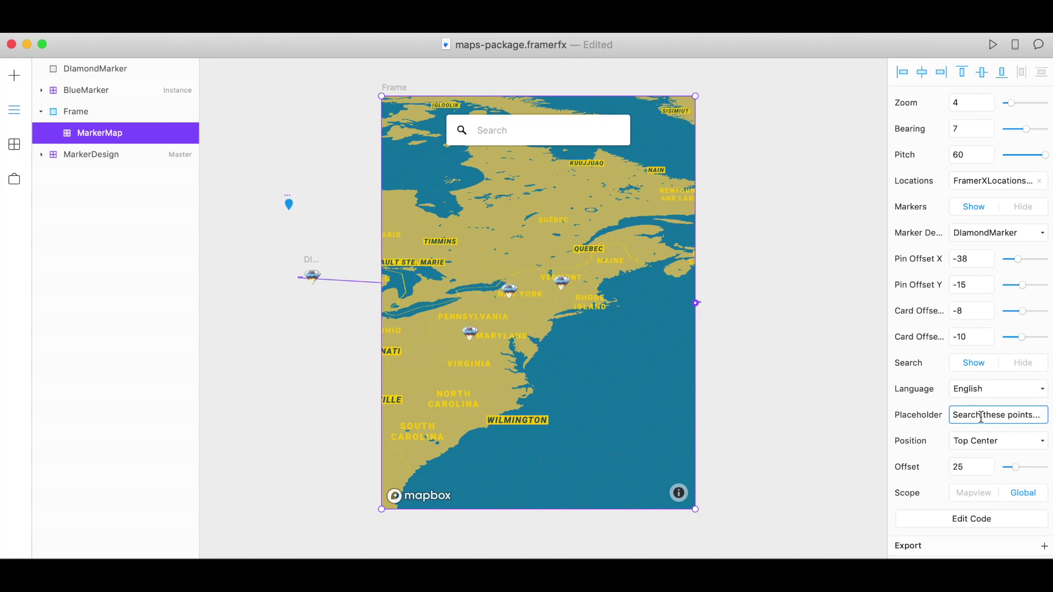
Step: Keep the search bar at Top Center, offset 21, with Global scope
click(989, 443)
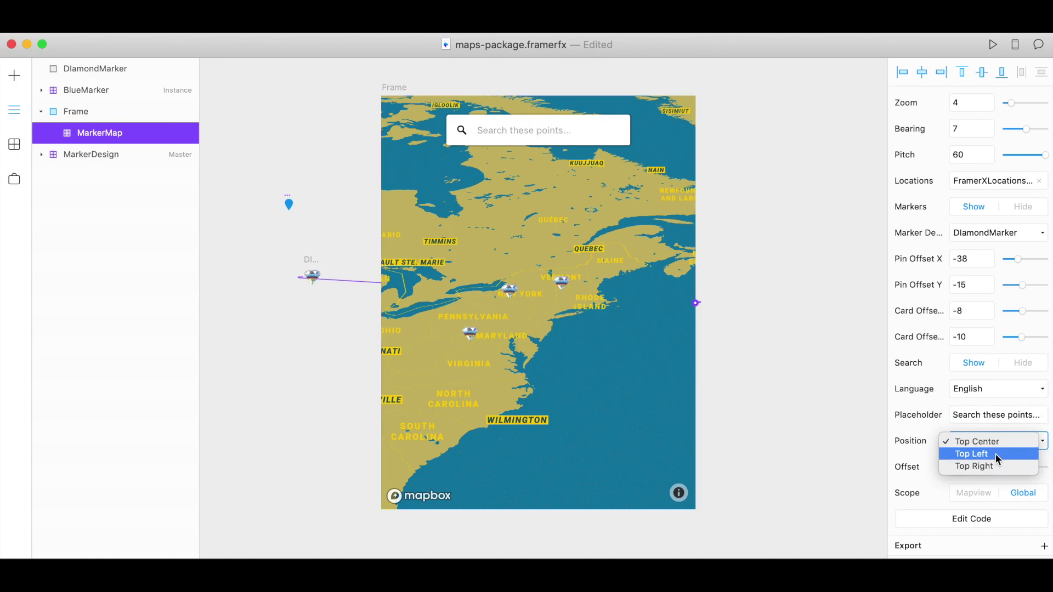
click(910, 446)
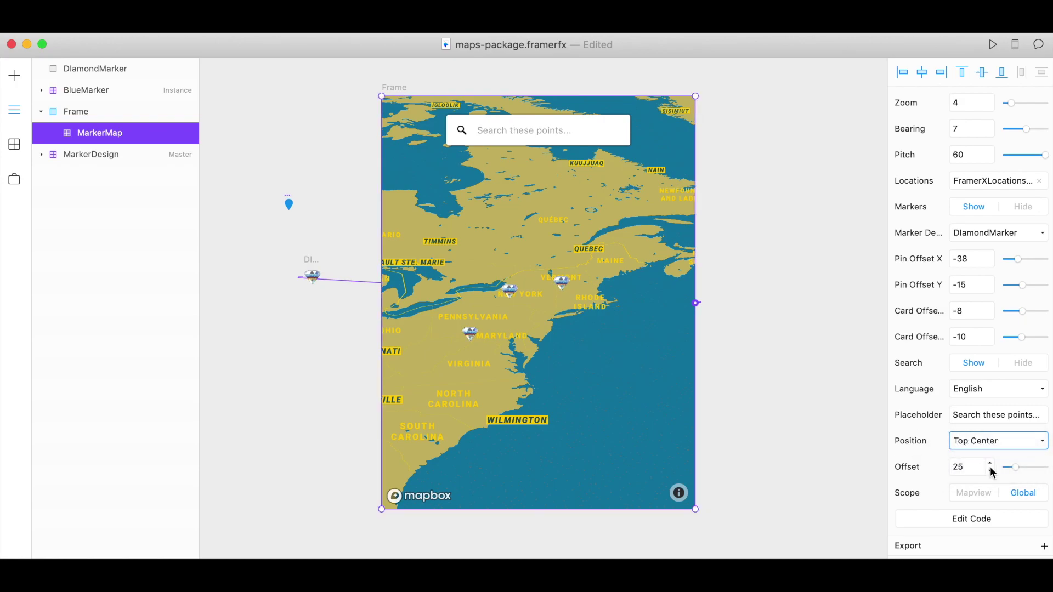
click(1016, 470)
mouse_move(1015, 470)
mouse_down()
mouse_move(1046, 470)
mouse_move(1001, 475)
mouse_move(1014, 470)
mouse_up()
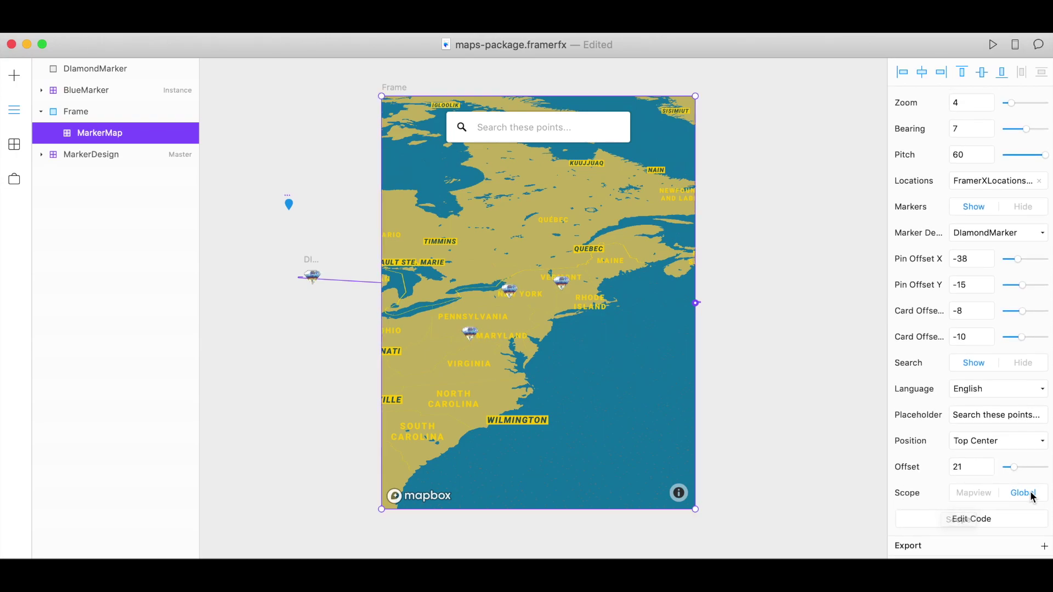
click(952, 493)
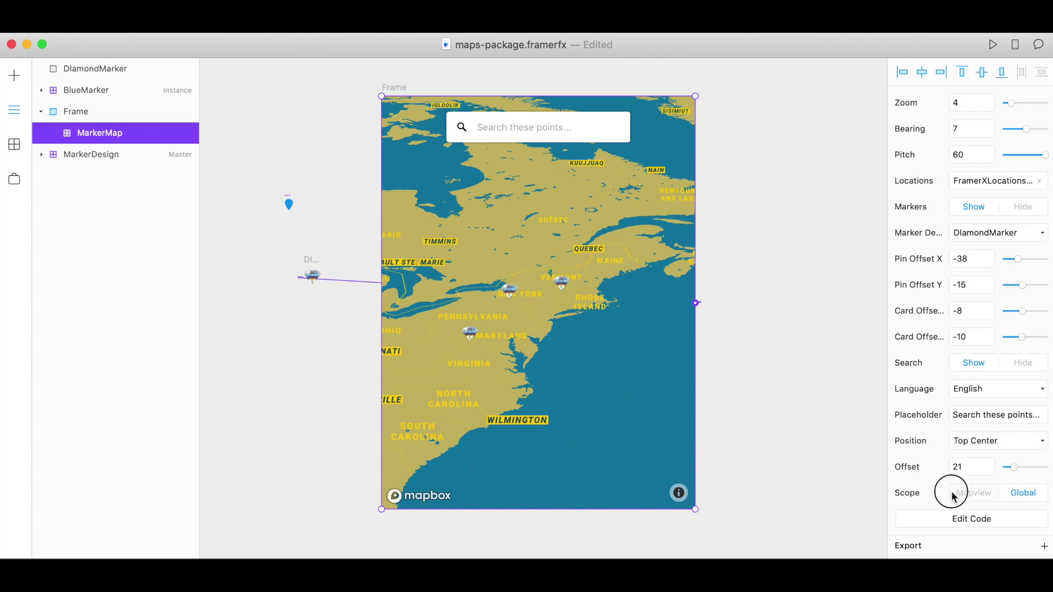
click(1024, 493)
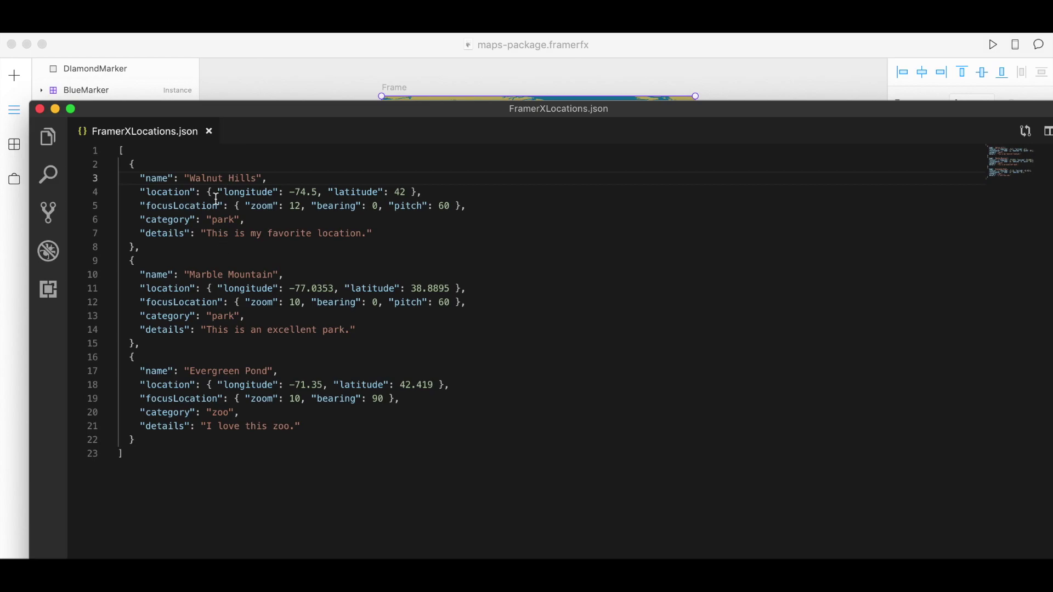
drag(189, 179, 254, 181)
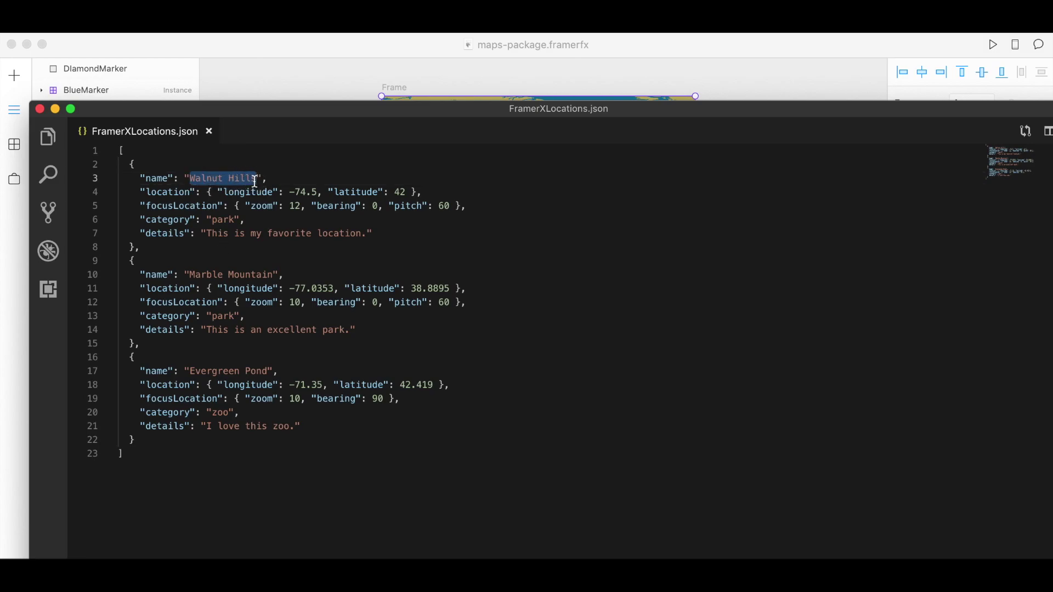
click(227, 221)
double_click(227, 220)
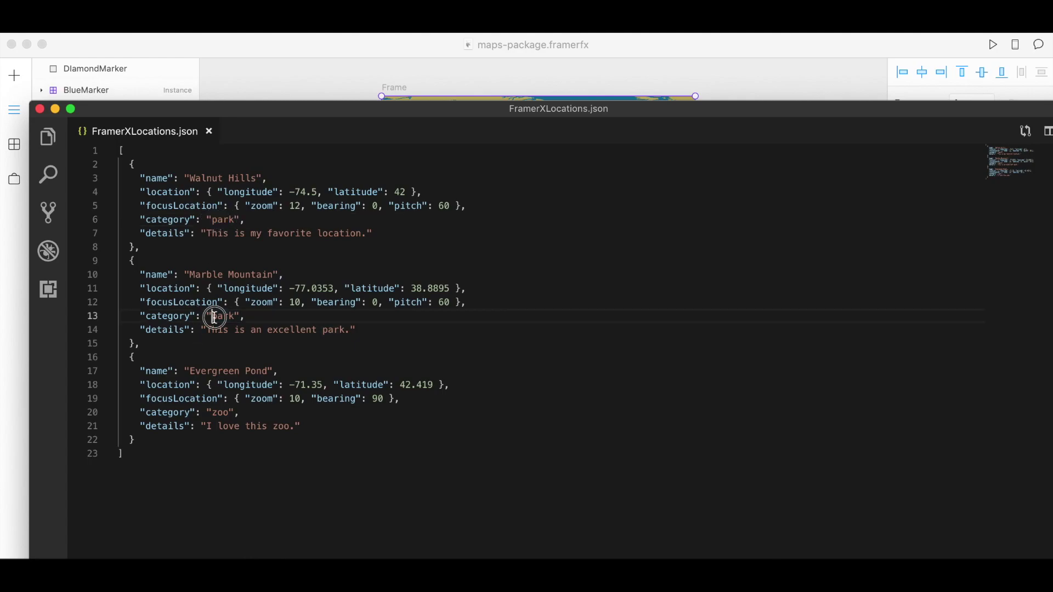
click(334, 65)
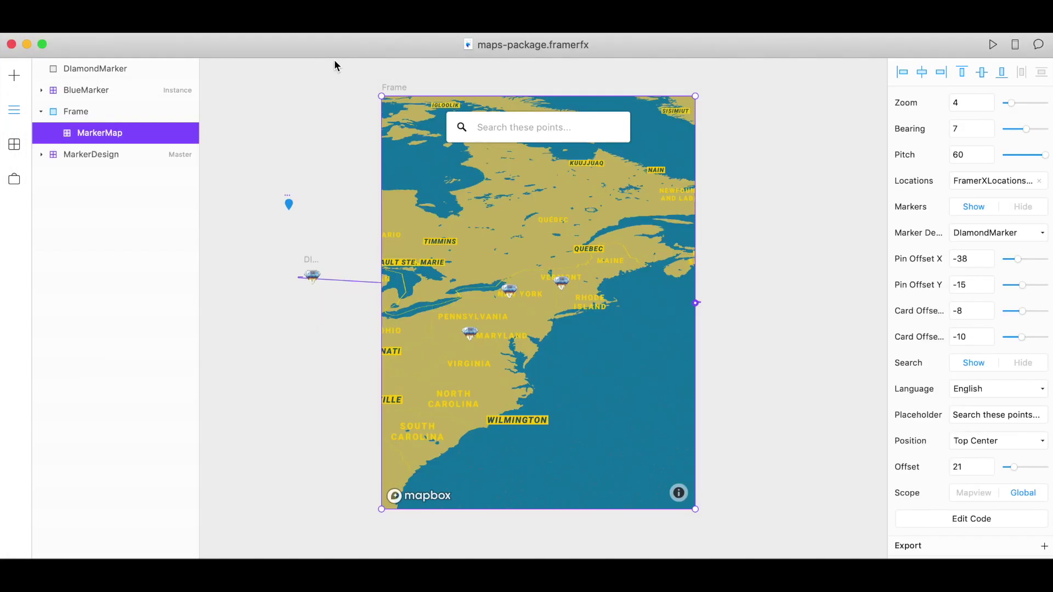
click(995, 43)
Step: Search "waln" in the preview and fly the map to Walnut Hills
click(847, 92)
text(waln)
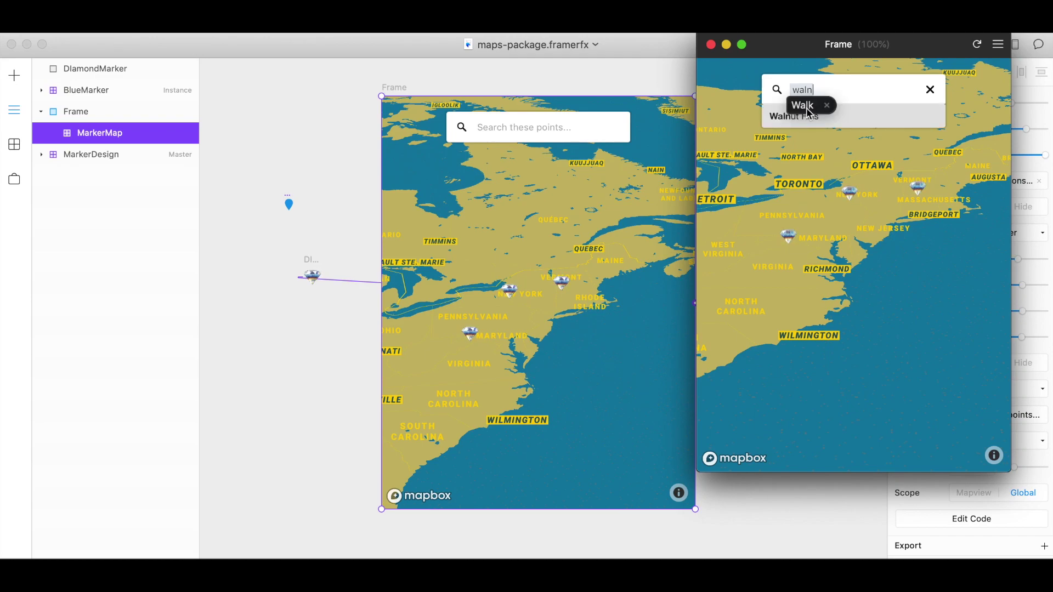
click(799, 118)
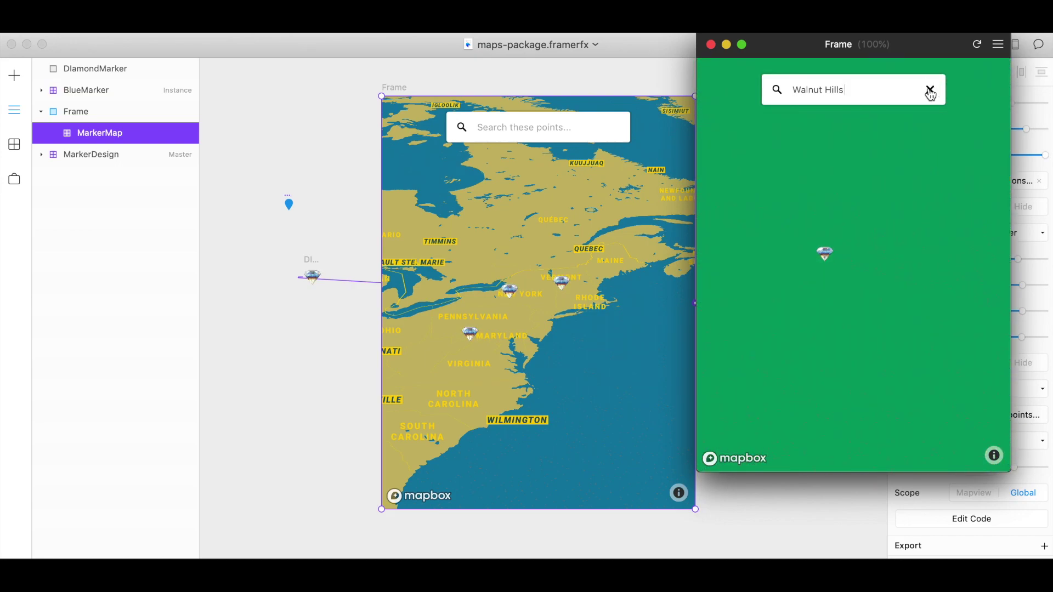
Step: Clear the search, search "park" and fly to Marble Mountain
click(931, 91)
text(park)
click(847, 141)
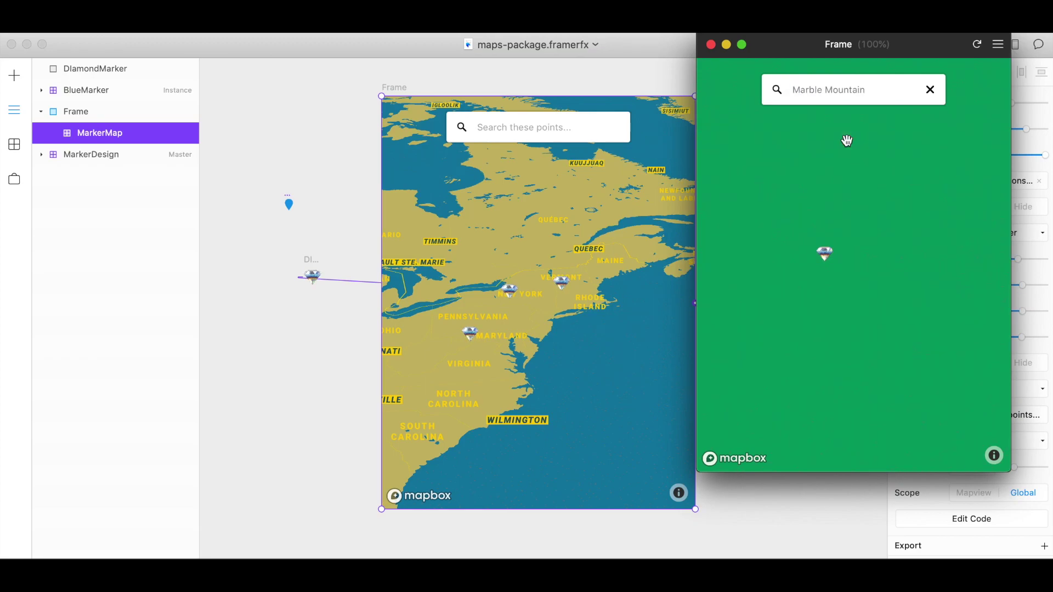